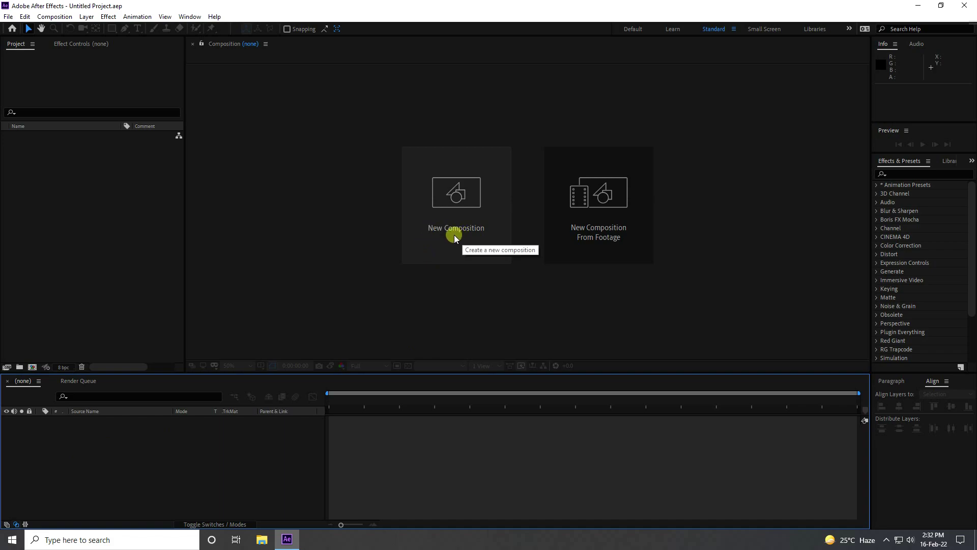
- Create Comp 1 with default settings and add a text layer reading 'Effects'
click(458, 231)
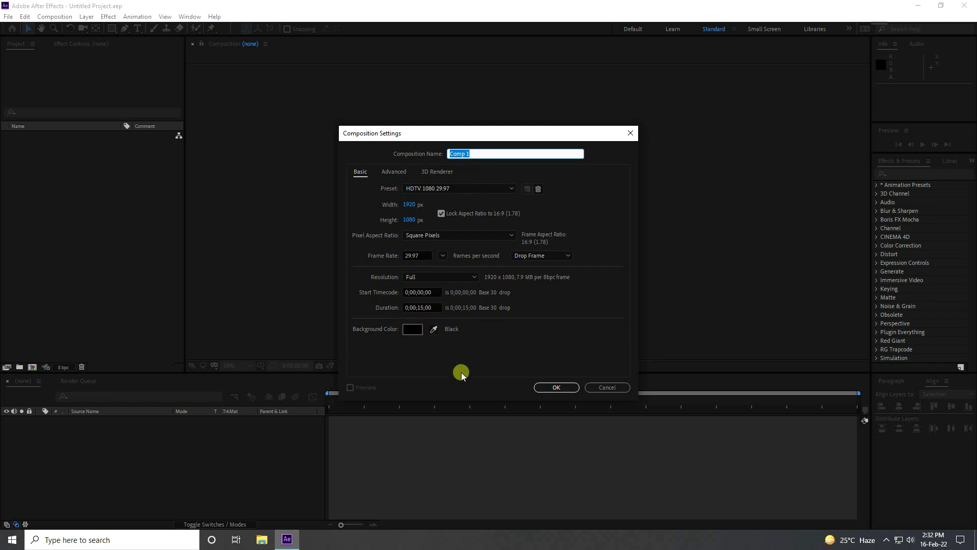
click(562, 387)
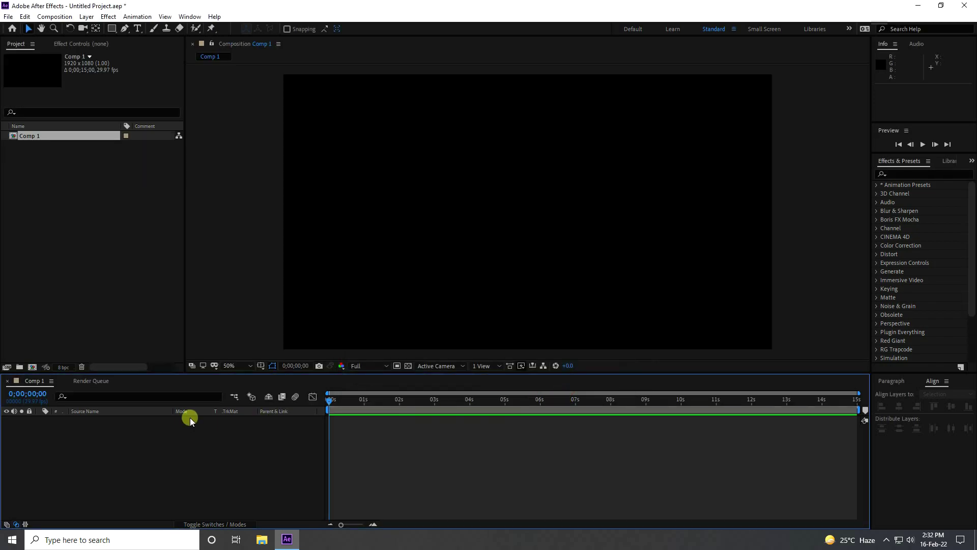
click(138, 28)
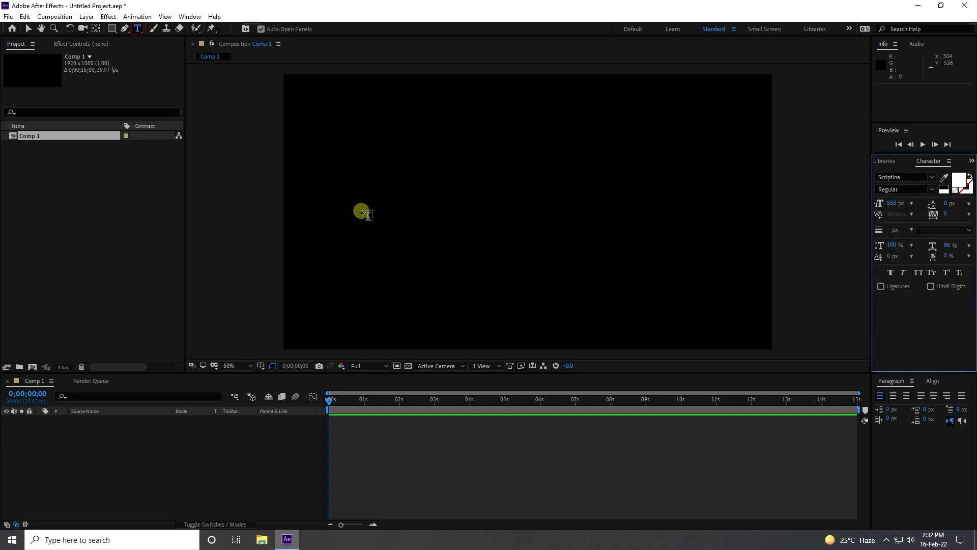
click(346, 218)
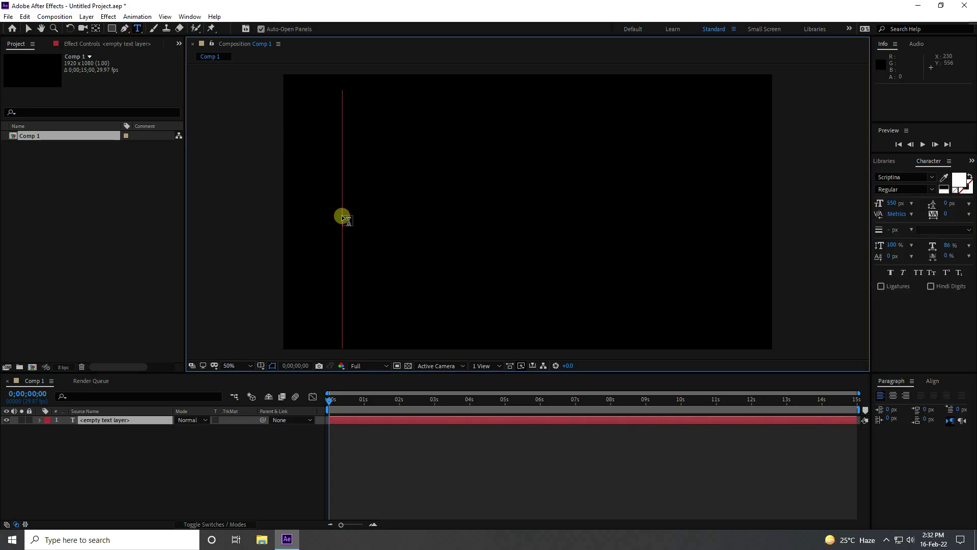
text(A)
key(BackSpace)
text(Effects)
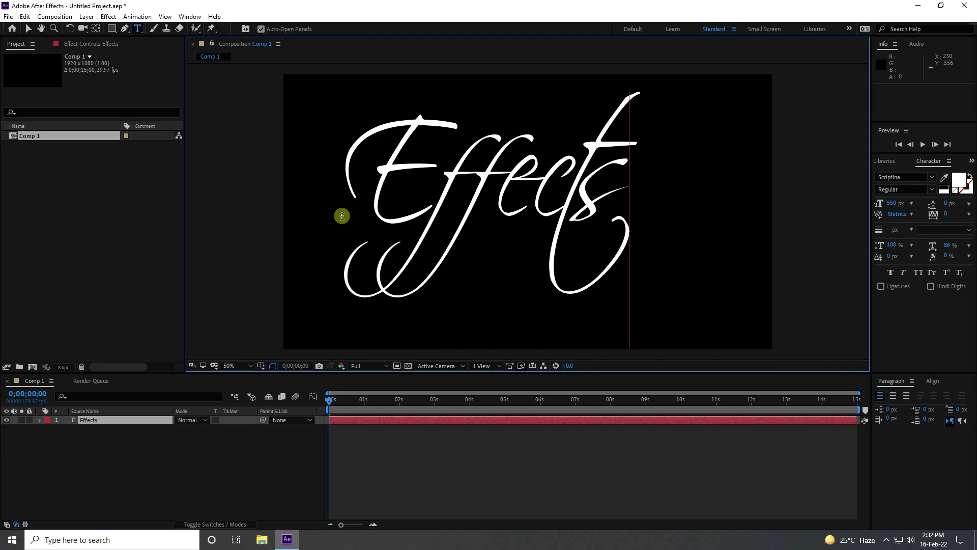
click(28, 29)
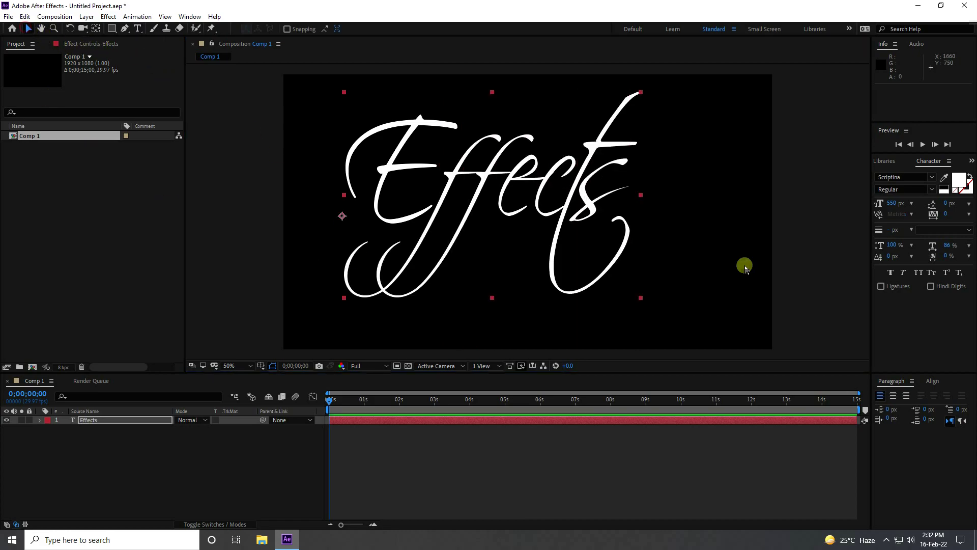
- Centre the Effects text horizontally and vertically and move its anchor point to the text centre
click(932, 381)
click(899, 405)
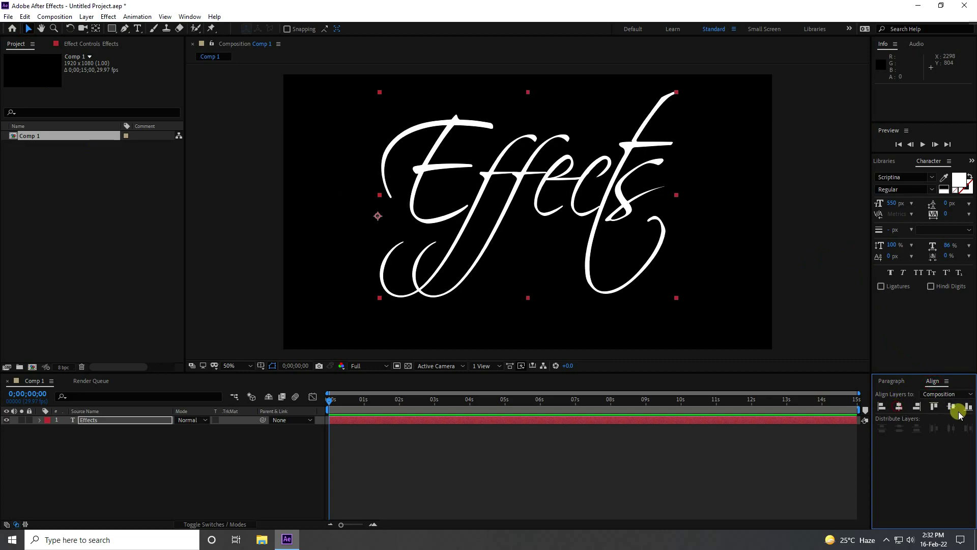
click(951, 405)
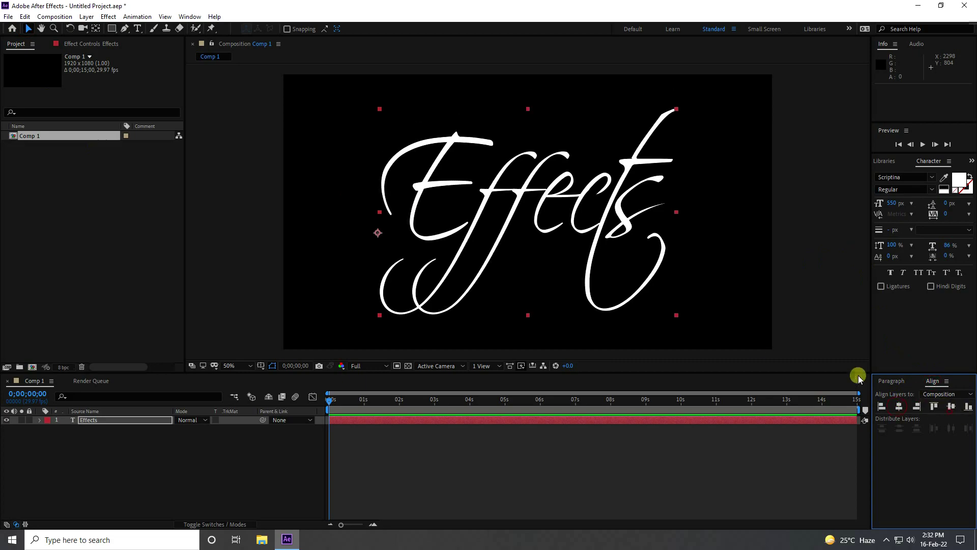
click(531, 207)
key(ctrl+alt+Home)
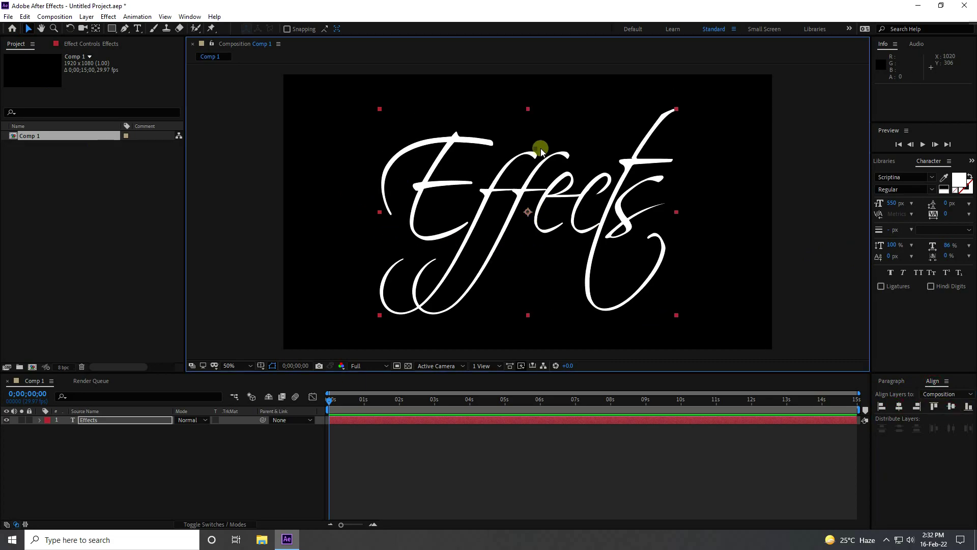
click(207, 453)
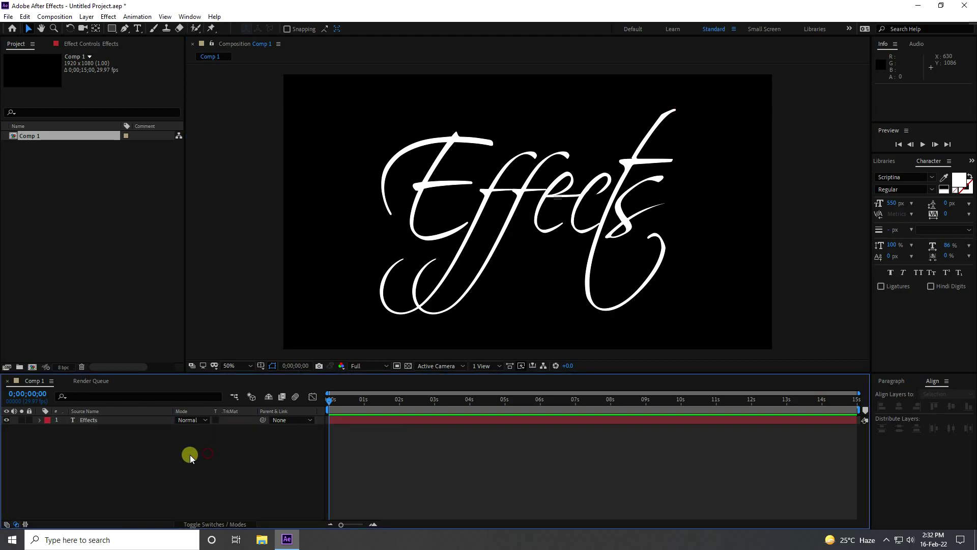
click(88, 422)
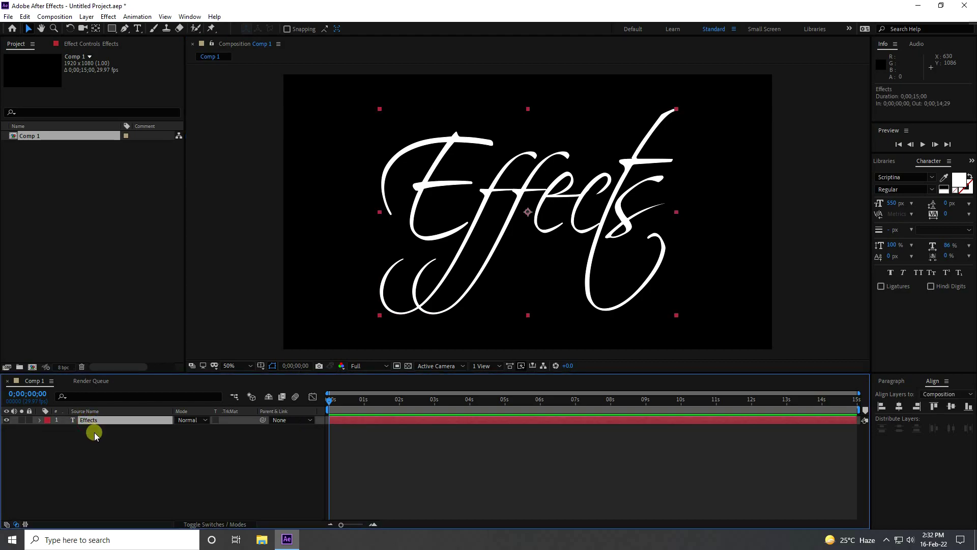
- Duplicate the Effects layer, rename the lower copy to TEXT and make it 3D
key(ctrl+d)
right_click(93, 430)
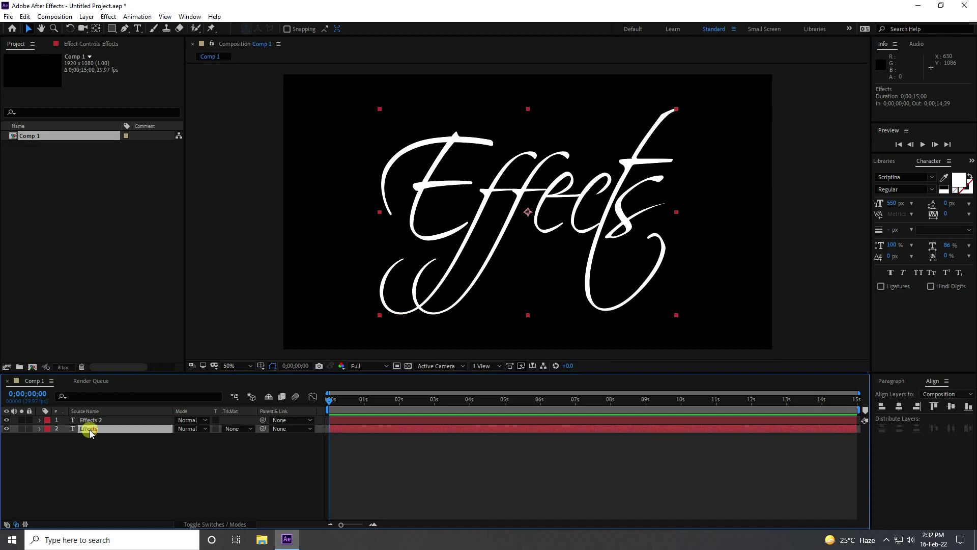
click(111, 423)
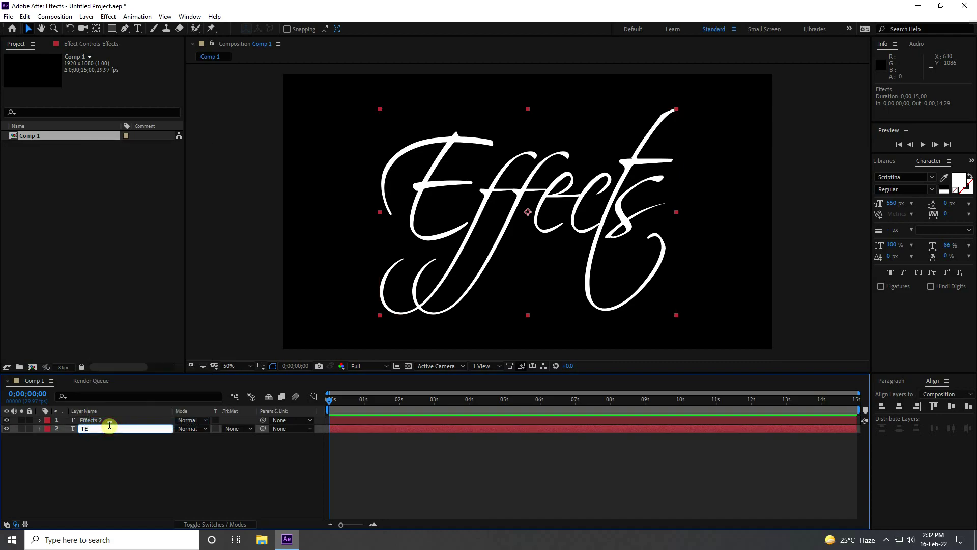
key(Return)
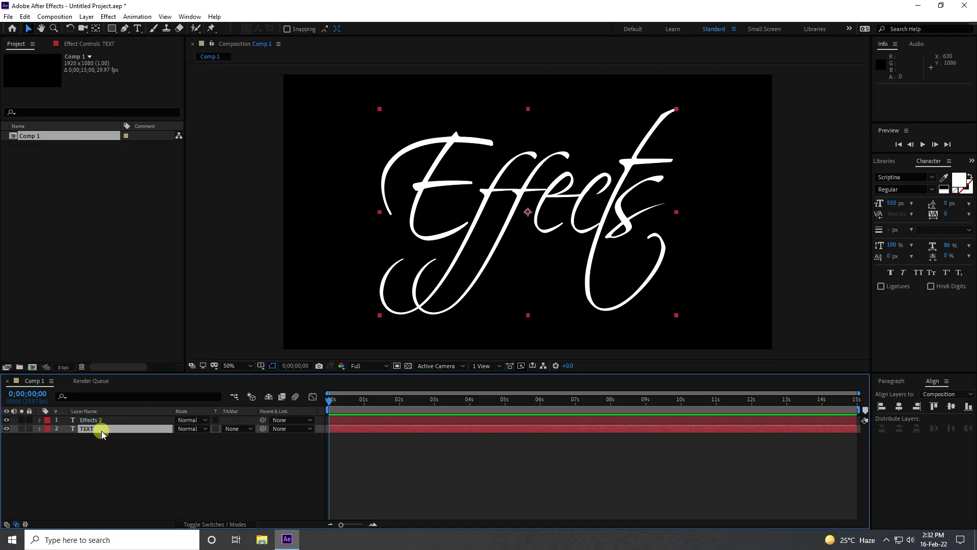
click(198, 524)
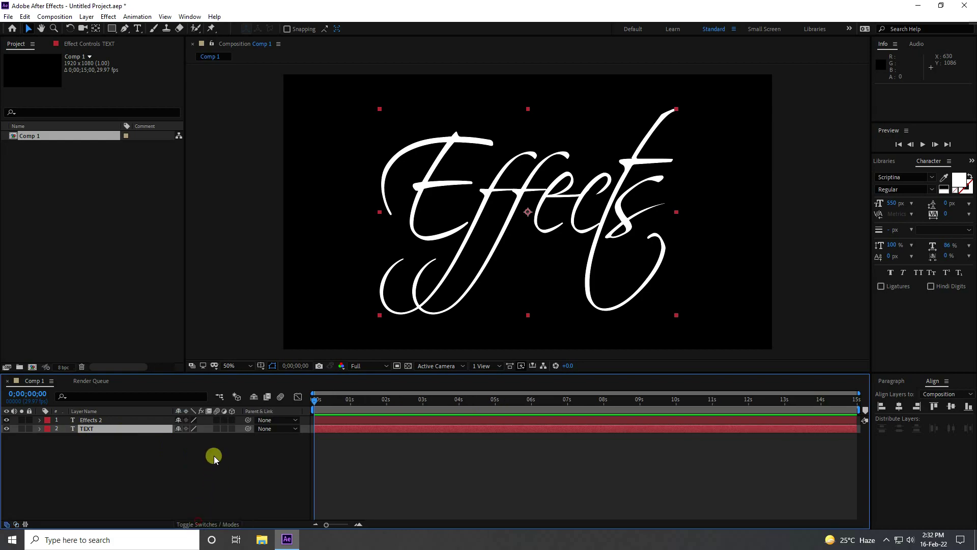
click(234, 429)
click(100, 432)
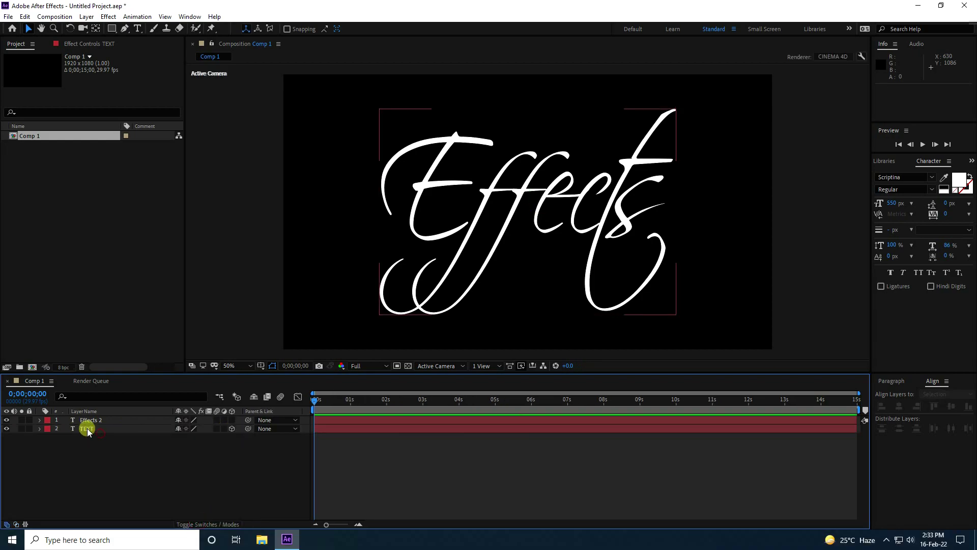
click(86, 429)
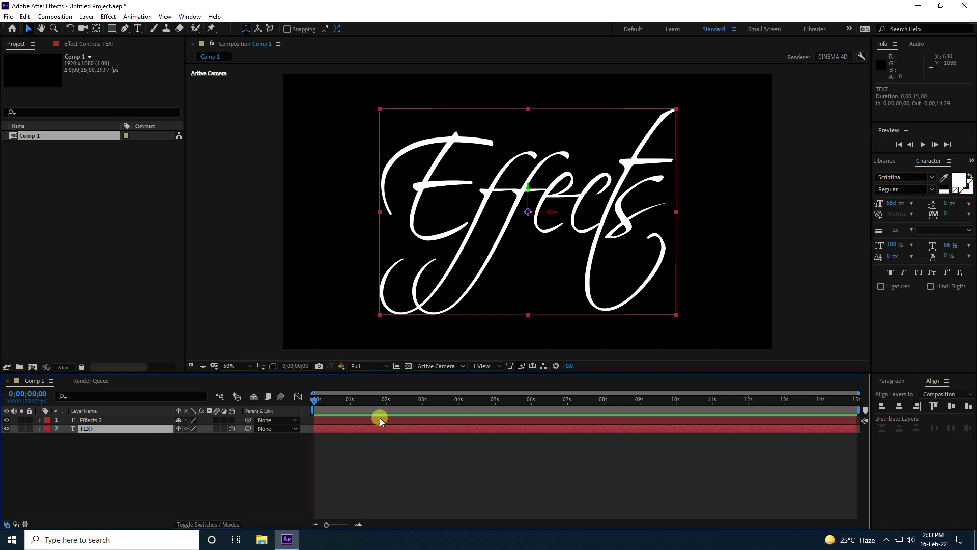
- Keyframe the TEXT layer's opacity from 0% at 7 s to 100% at 10 s
drag(316, 403, 569, 416)
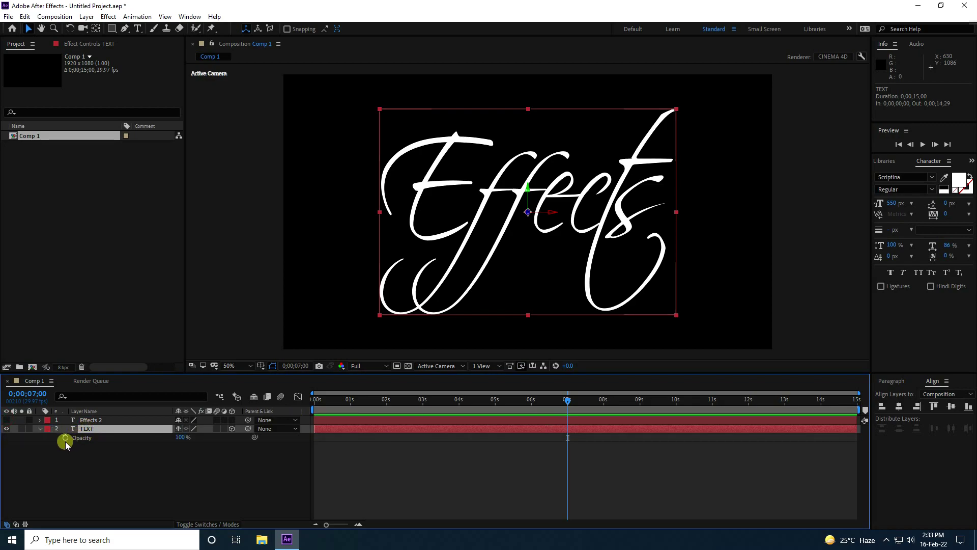
click(66, 438)
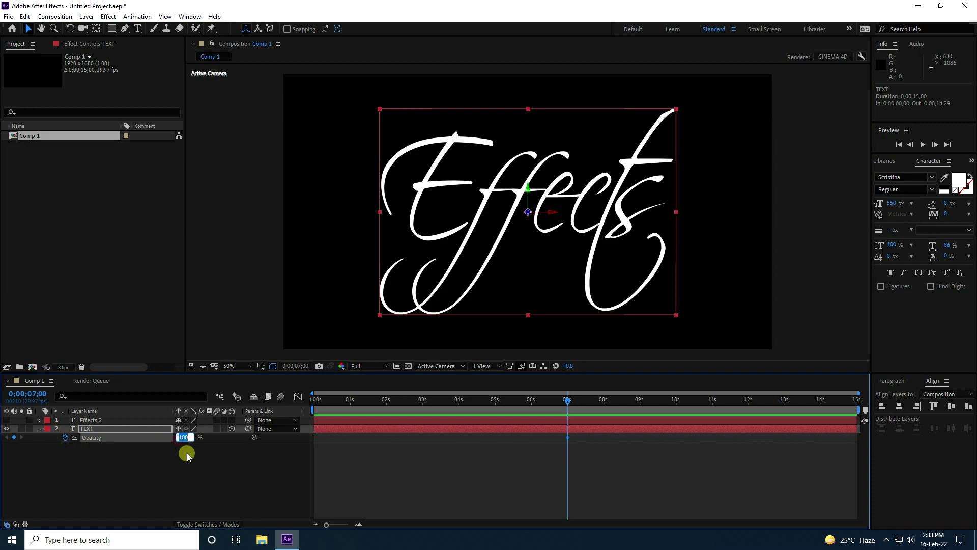
key(Return)
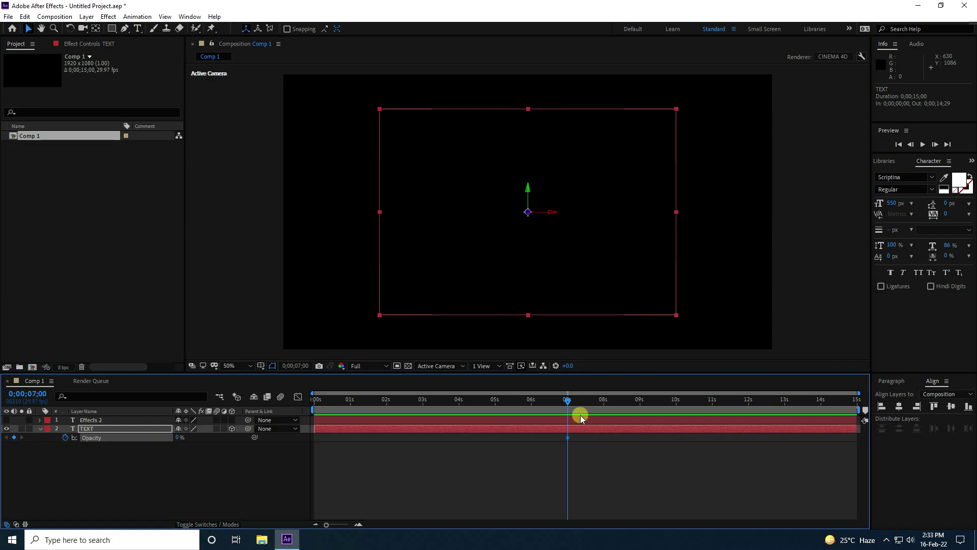
drag(569, 409, 676, 419)
drag(179, 434, 355, 438)
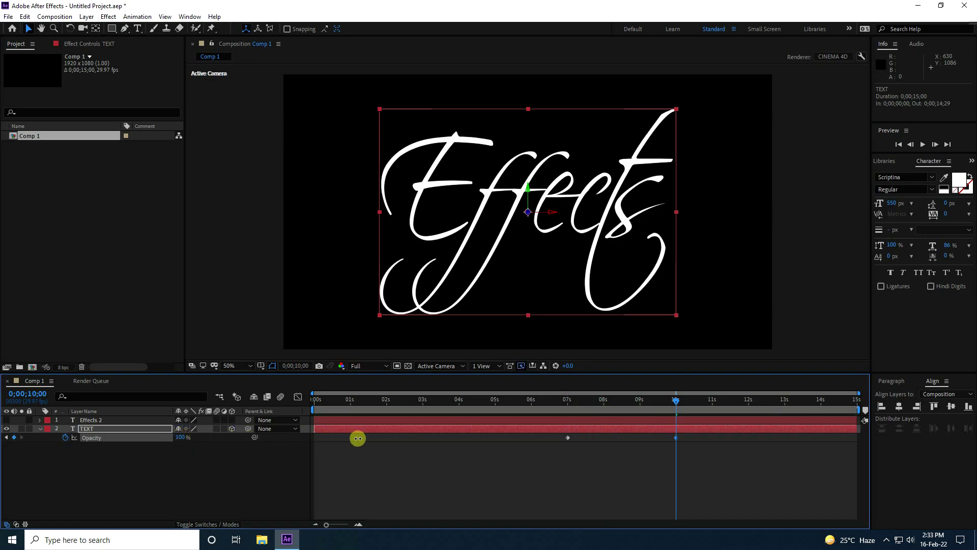
- Preview the opacity fade and make the Effects 2 layer visible again
drag(722, 473, 547, 432)
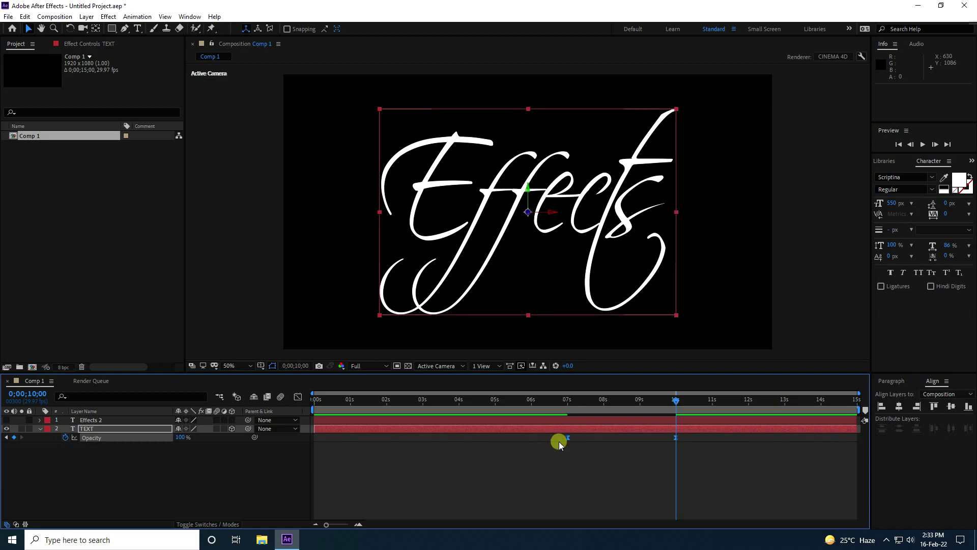
click(558, 399)
key(space)
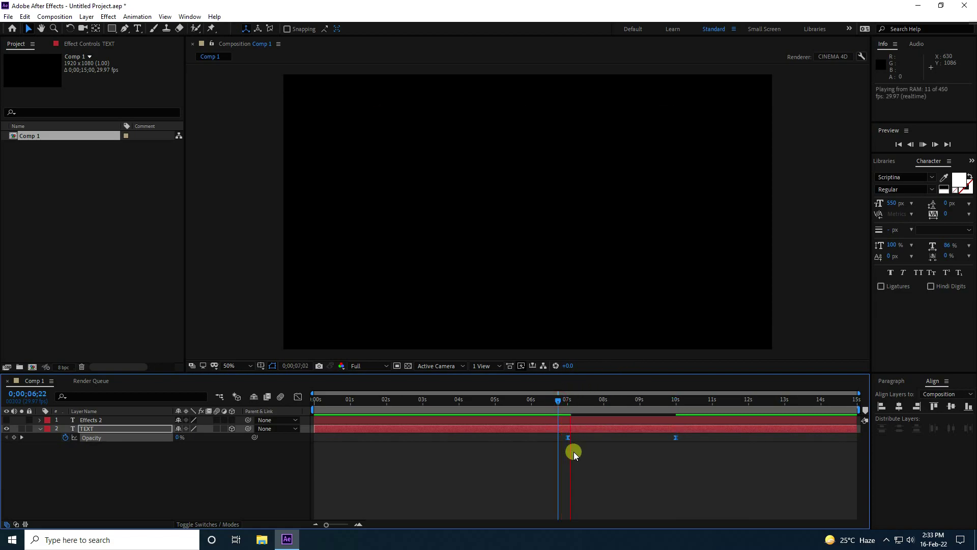
click(596, 400)
drag(597, 401, 532, 399)
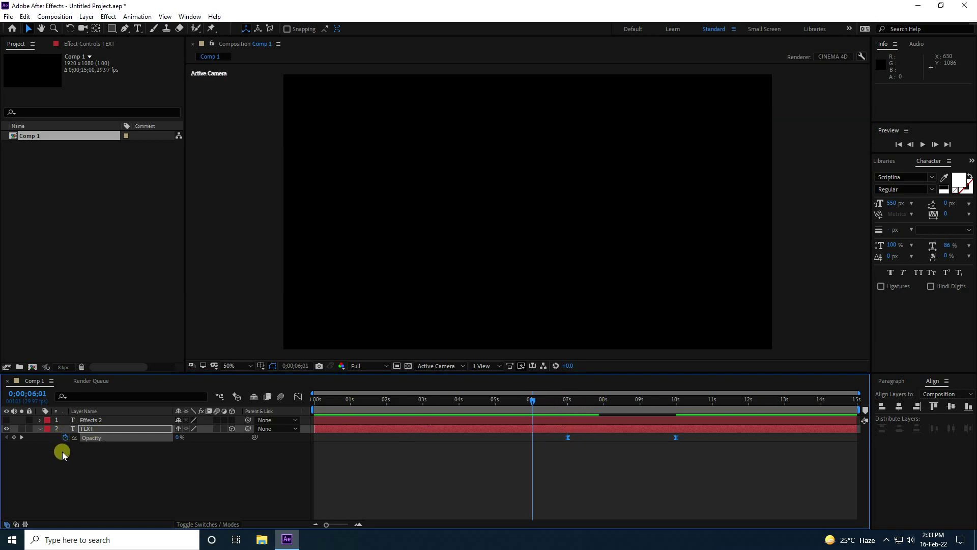
drag(61, 449, 32, 437)
click(83, 420)
- Convert the Effects 2 lettering into an Effects 2 Outlines shape layer
click(6, 419)
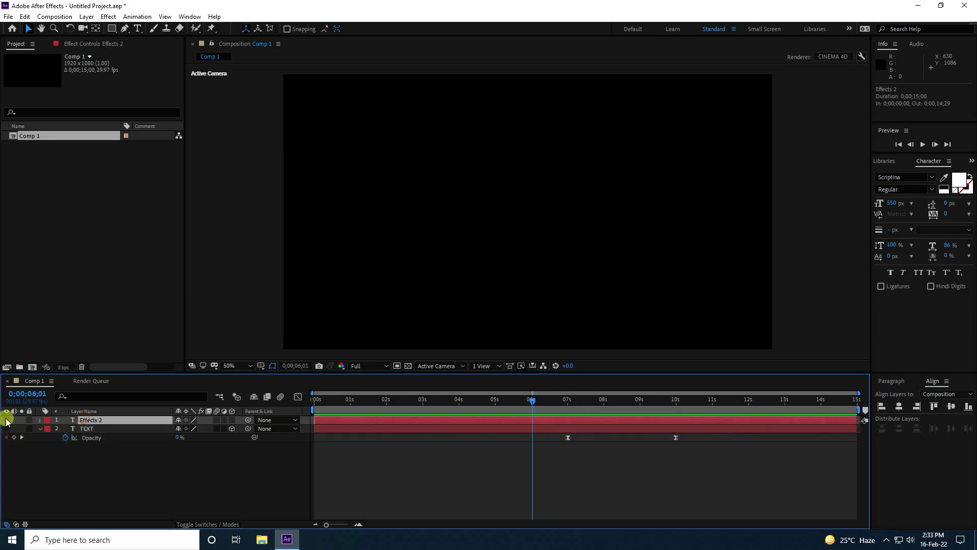
right_click(99, 422)
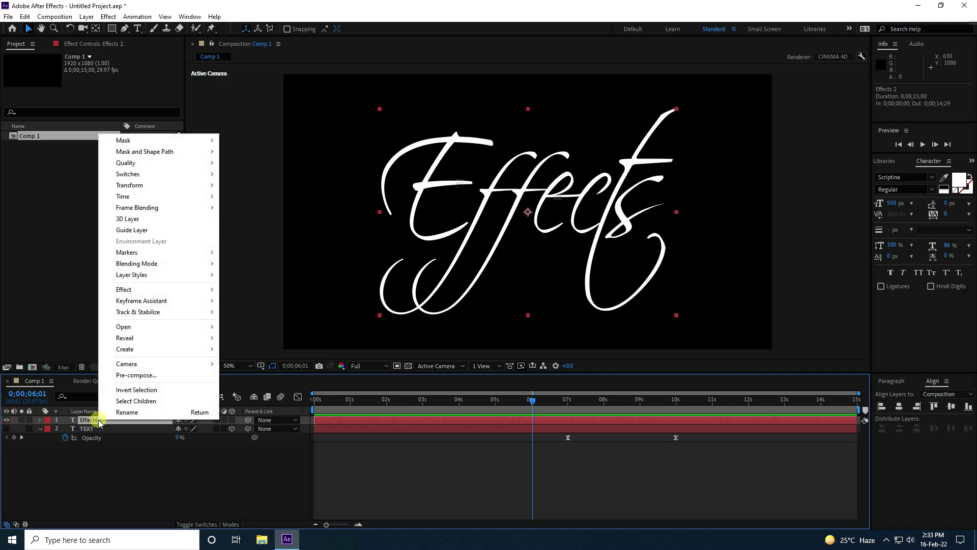
mouse_move(133, 354)
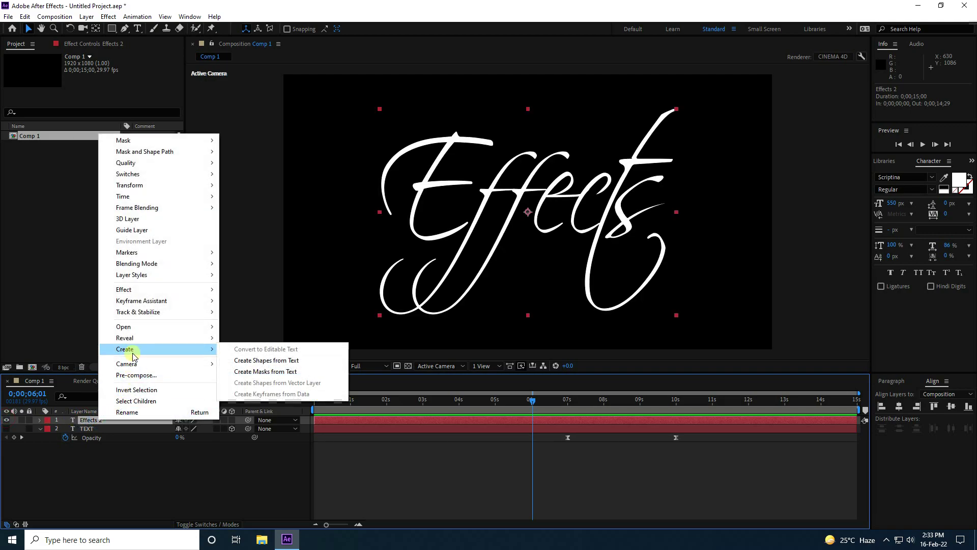
click(290, 374)
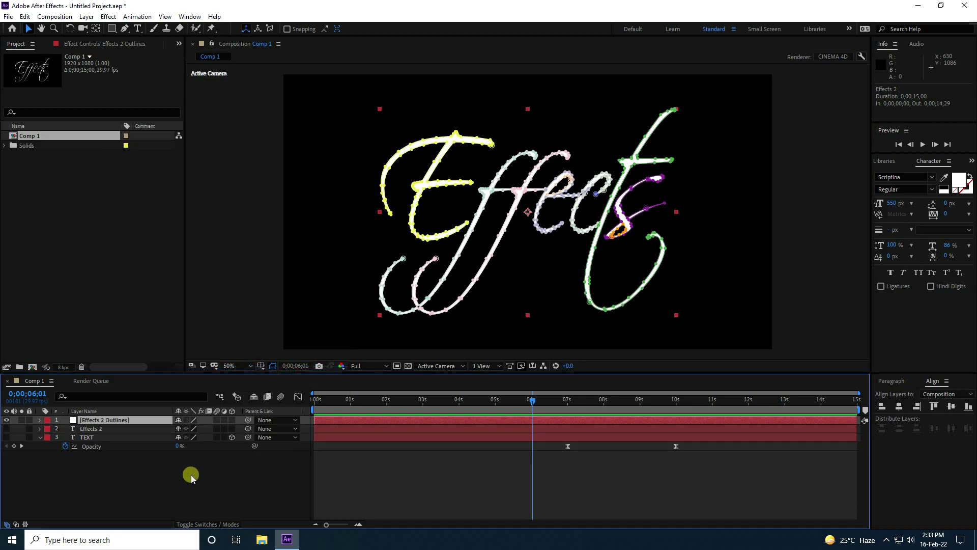
- Apply Trapcode 3D Stroke to Effects 2 Outlines with a thickness of 2
click(116, 499)
click(99, 420)
click(108, 18)
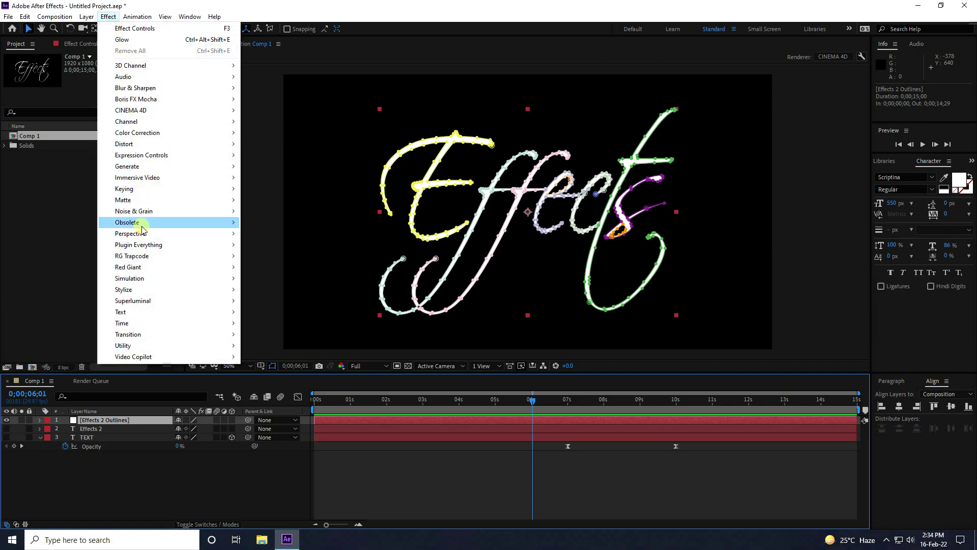
mouse_move(145, 257)
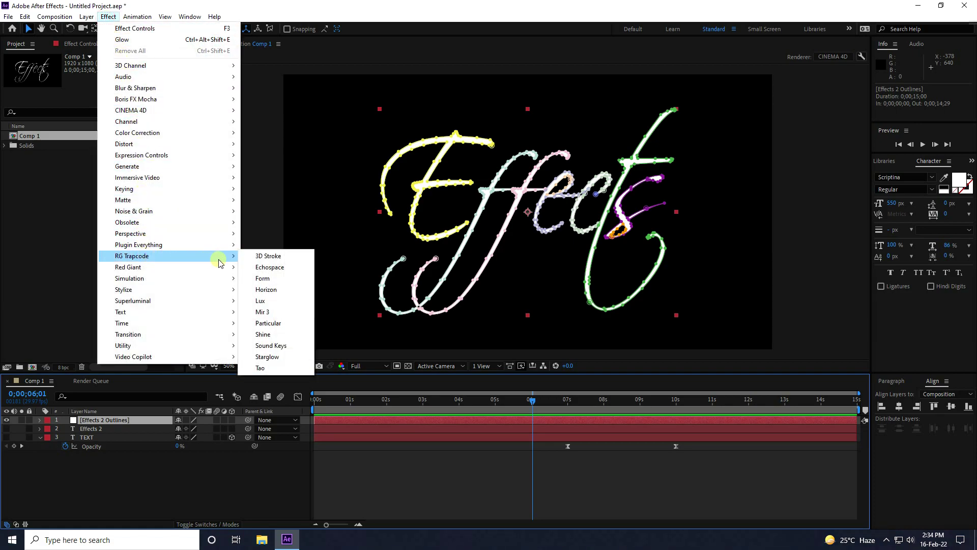
click(281, 257)
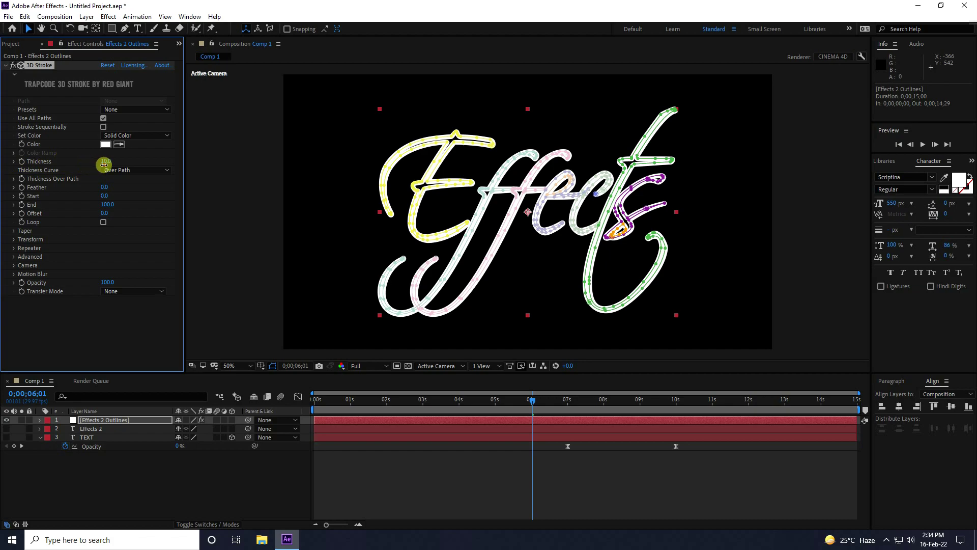
text(2)
key(Return)
click(390, 468)
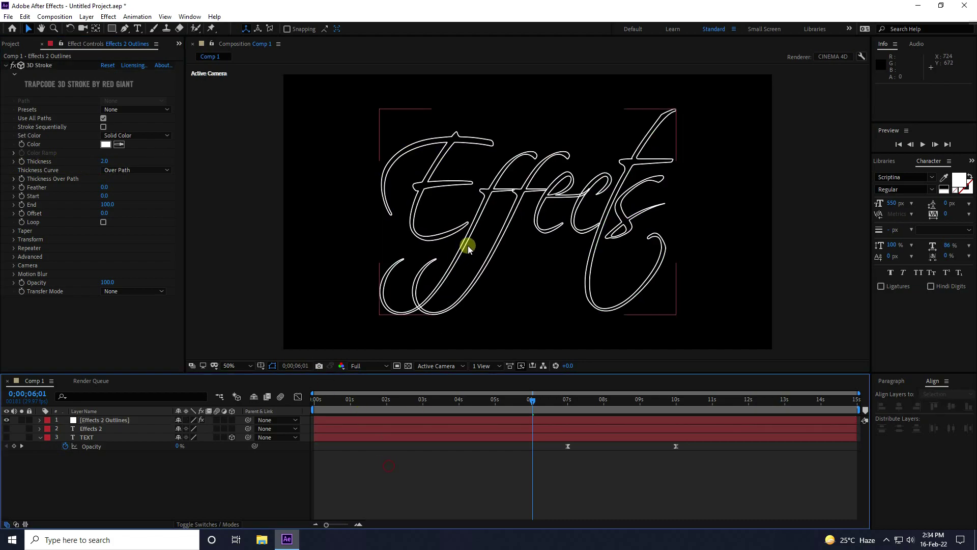
- Keyframe the 3D Stroke Start at 0 at 7 s and 100 at 10 s
scroll(468, 247, up, 2)
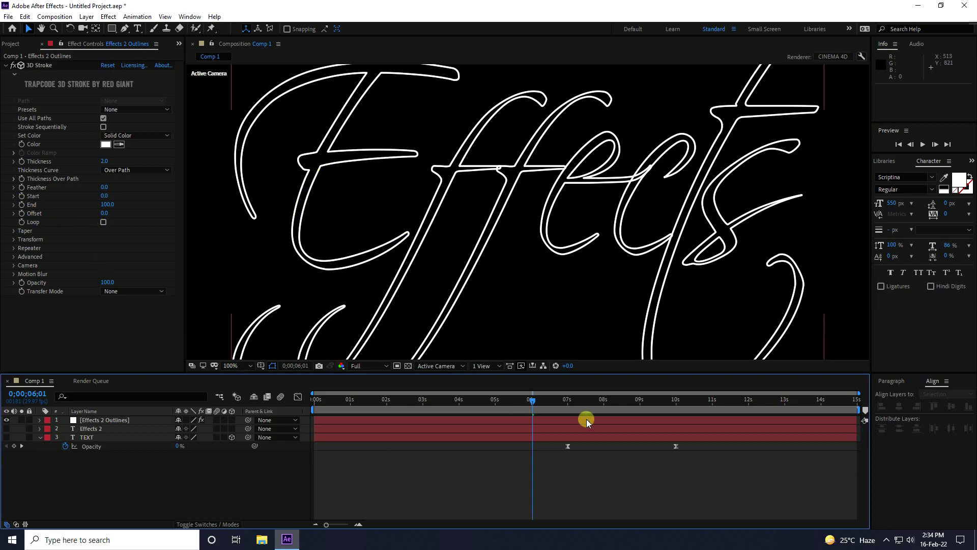
click(21, 447)
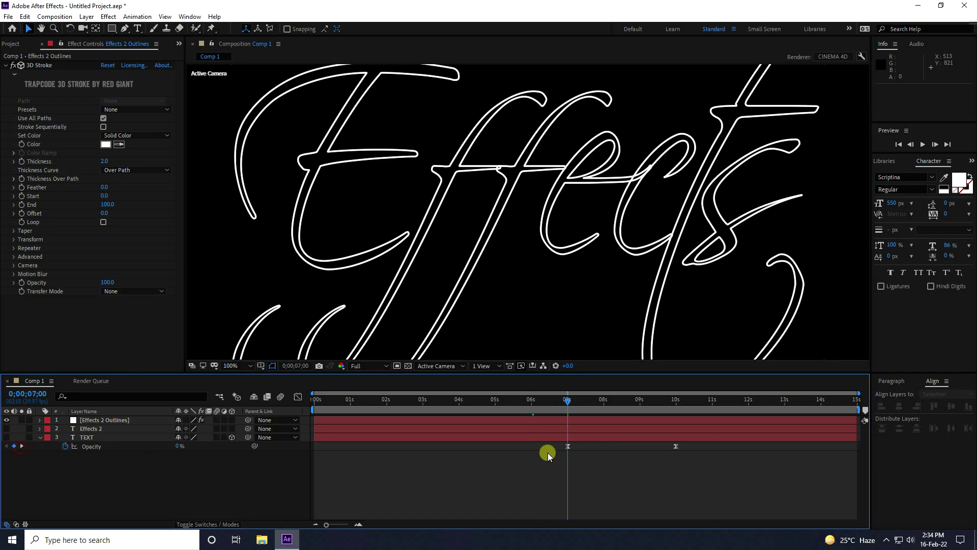
click(21, 197)
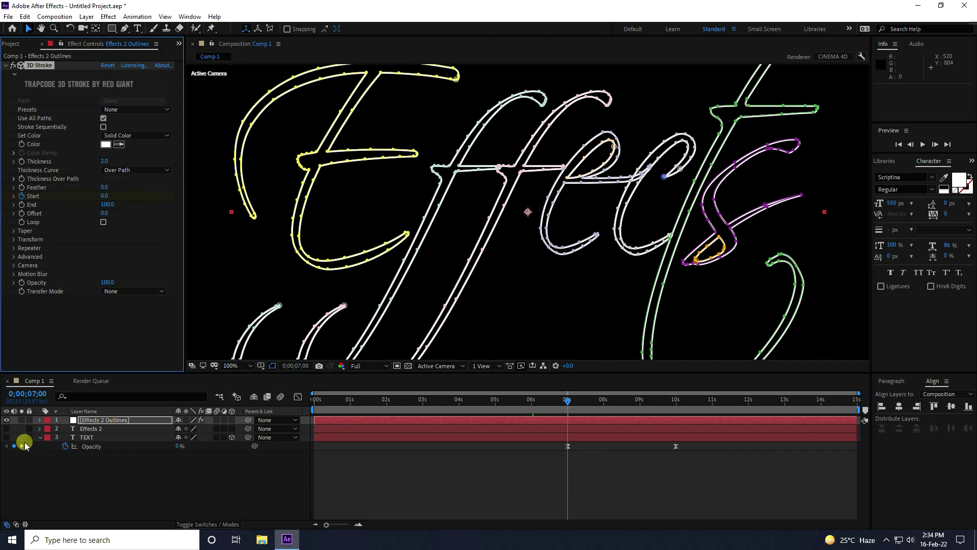
click(21, 446)
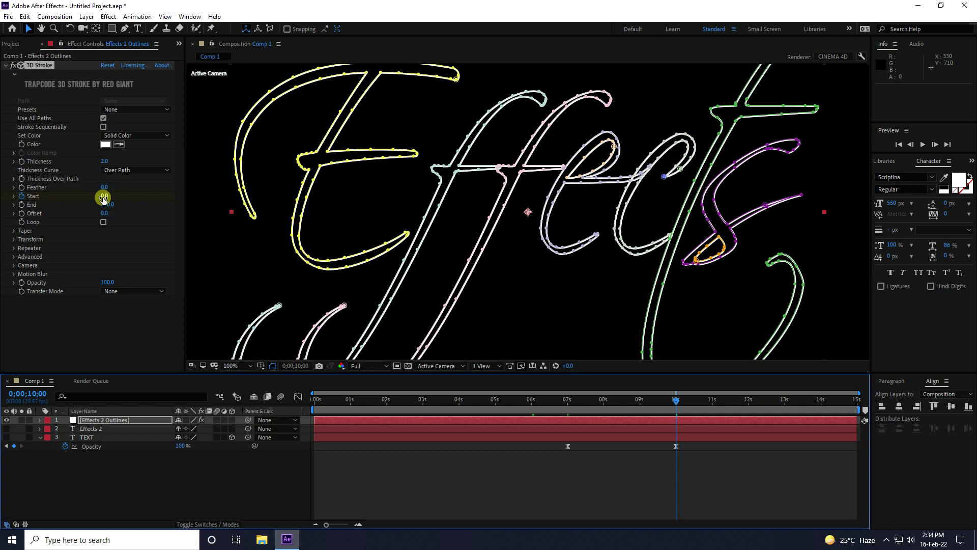
mouse_move(103, 197)
mouse_down()
mouse_move(309, 196)
mouse_move(335, 275)
mouse_up()
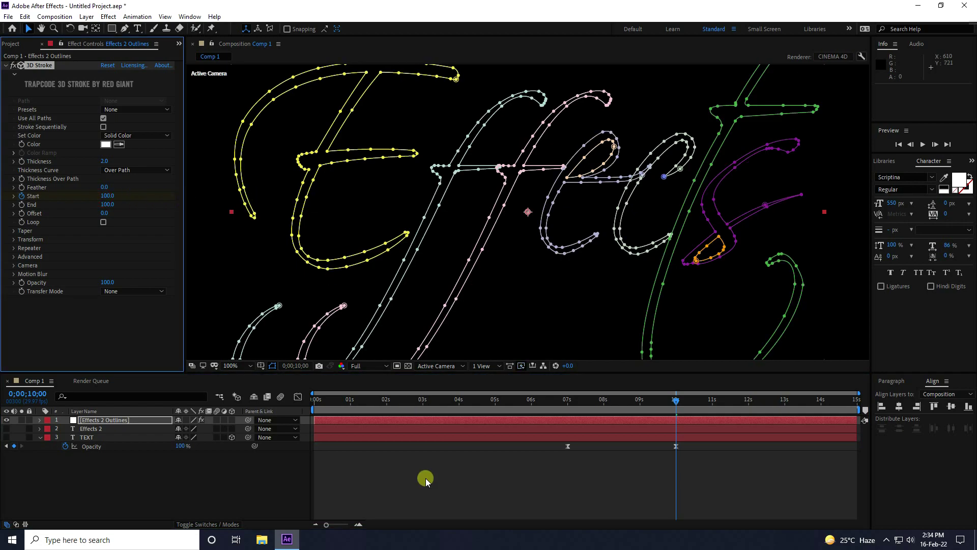
- Preview the outlines erasing themselves and return to the 10-second keyframe
click(539, 500)
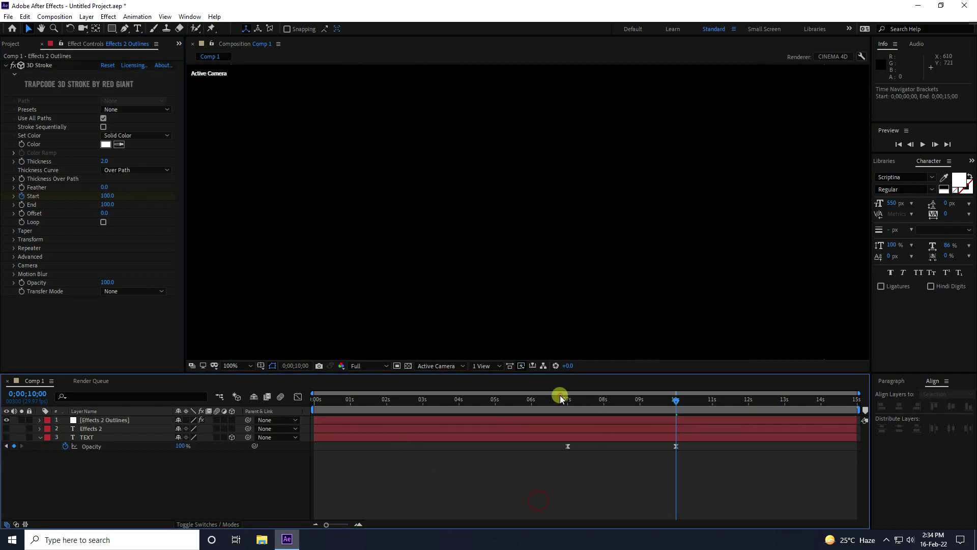
click(563, 401)
key(space)
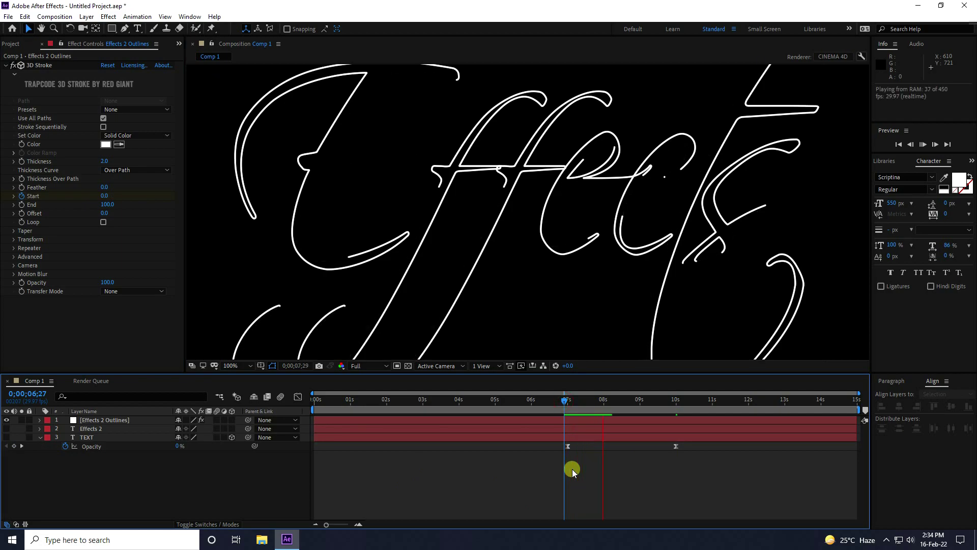
key(space)
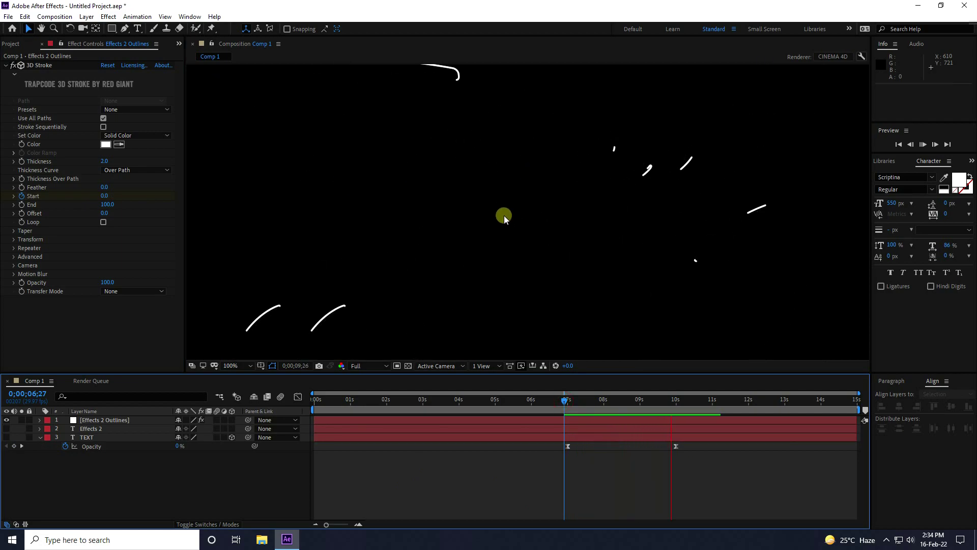
click(21, 446)
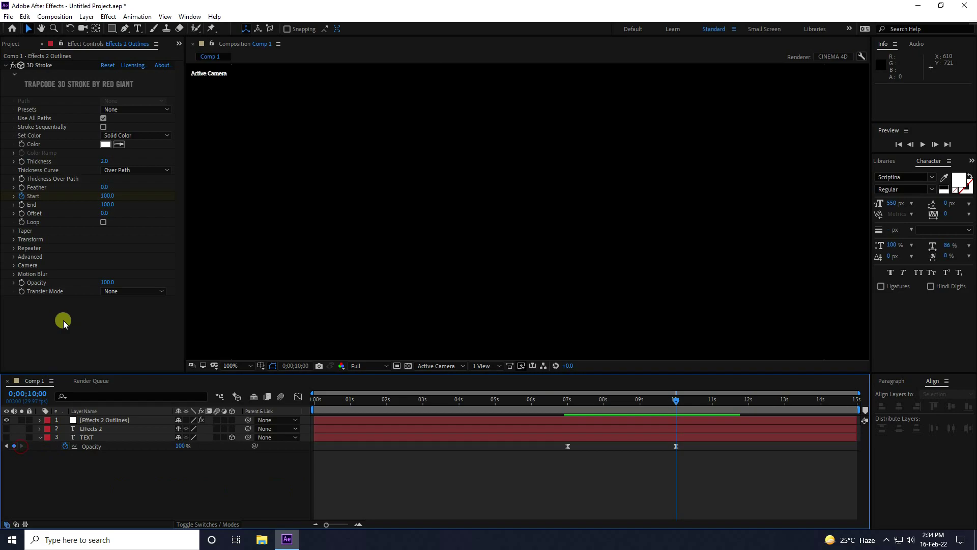
- Keyframe the stroke Offset at 500 at 10 s and 60 at 0 s
click(19, 213)
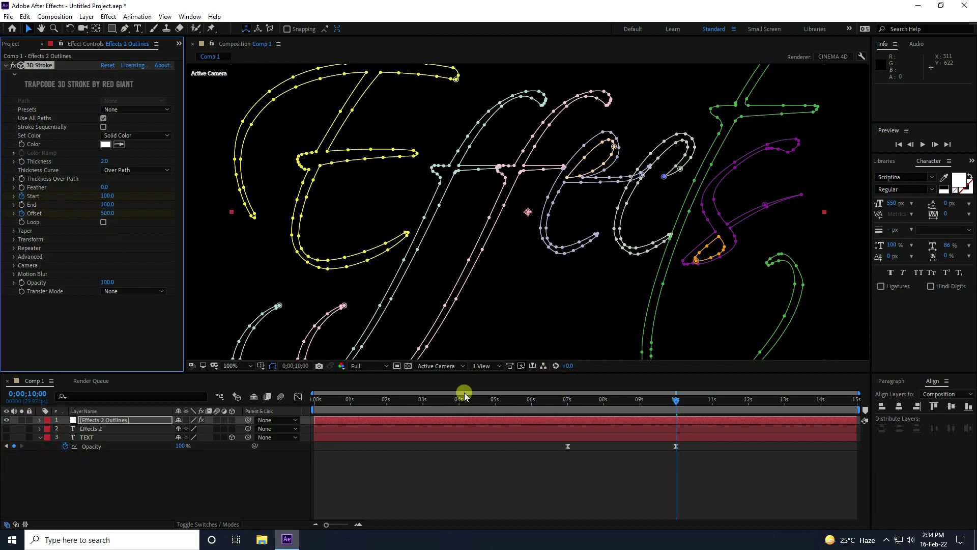
drag(421, 402, 230, 416)
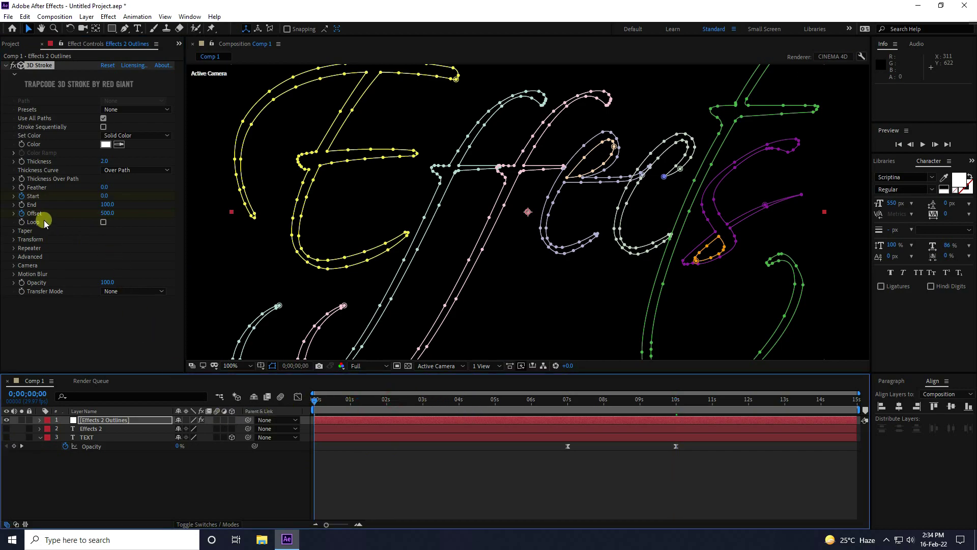
click(104, 214)
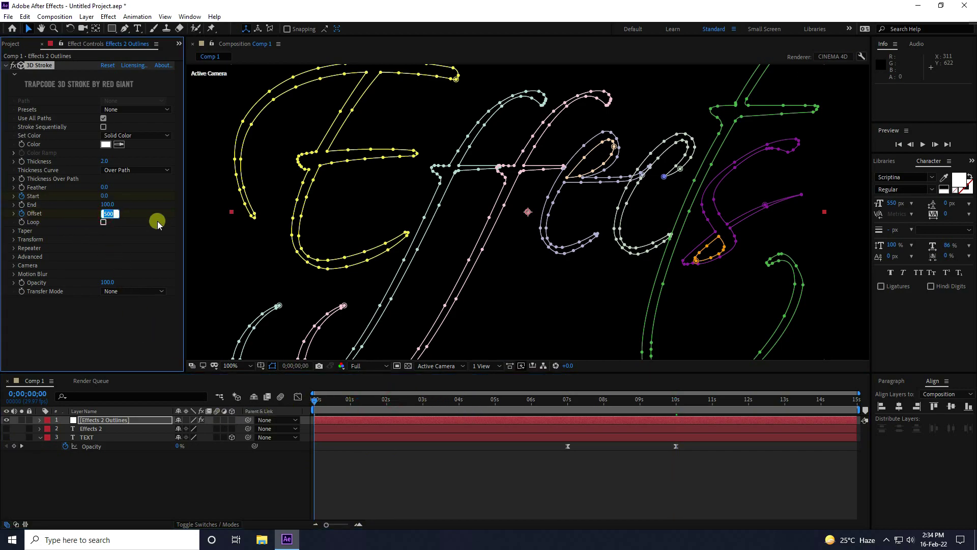
text(60)
key(Return)
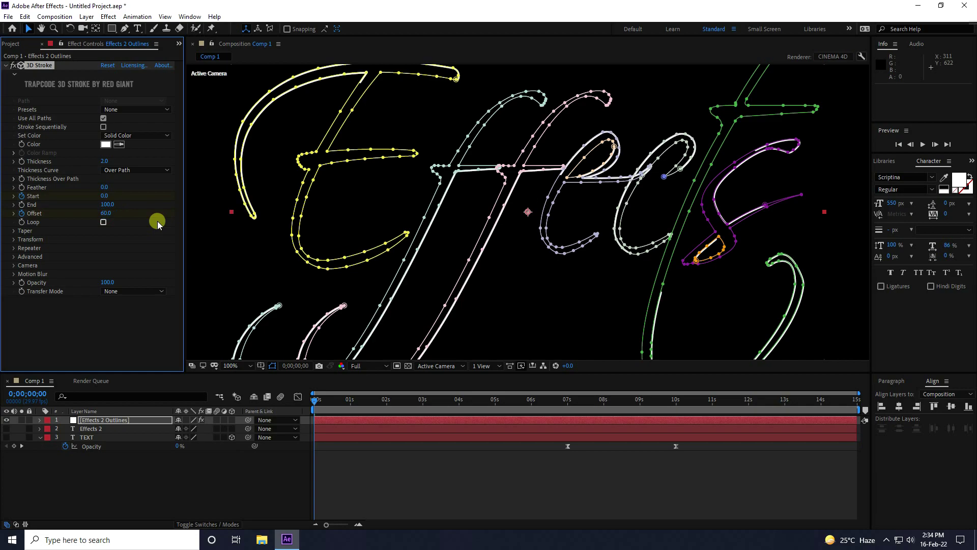
click(414, 480)
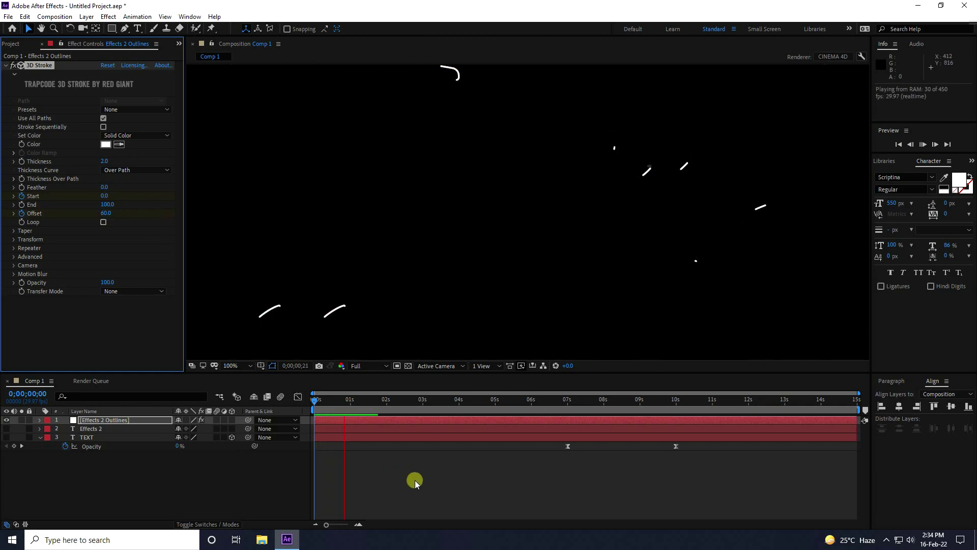
- Turn on Loop for the stroke and preview the wrapping strokes from the start
key(space)
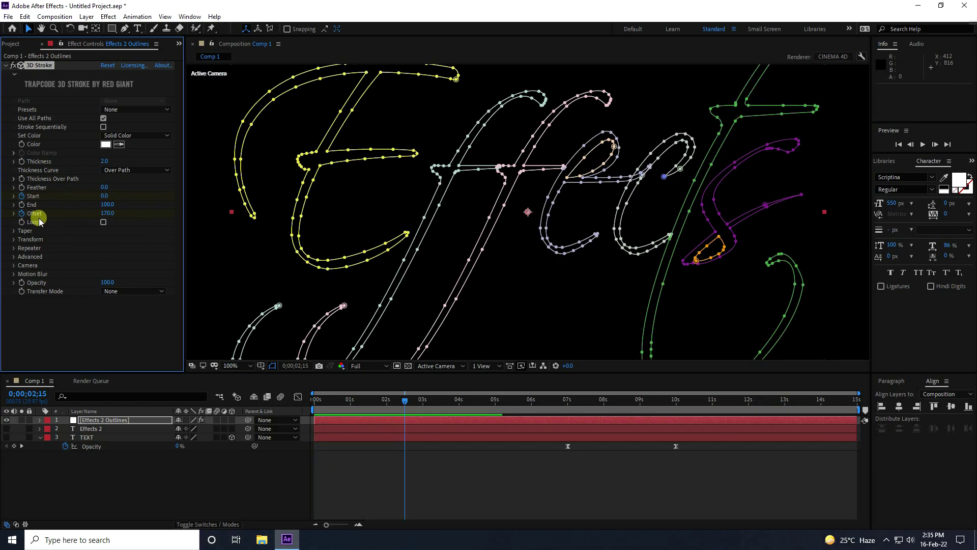
click(103, 222)
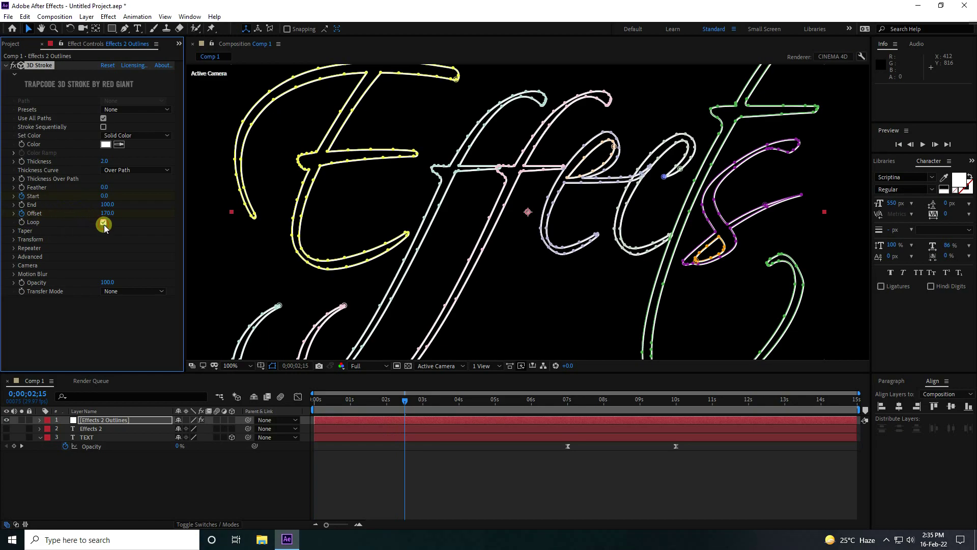
key(Home)
key(space)
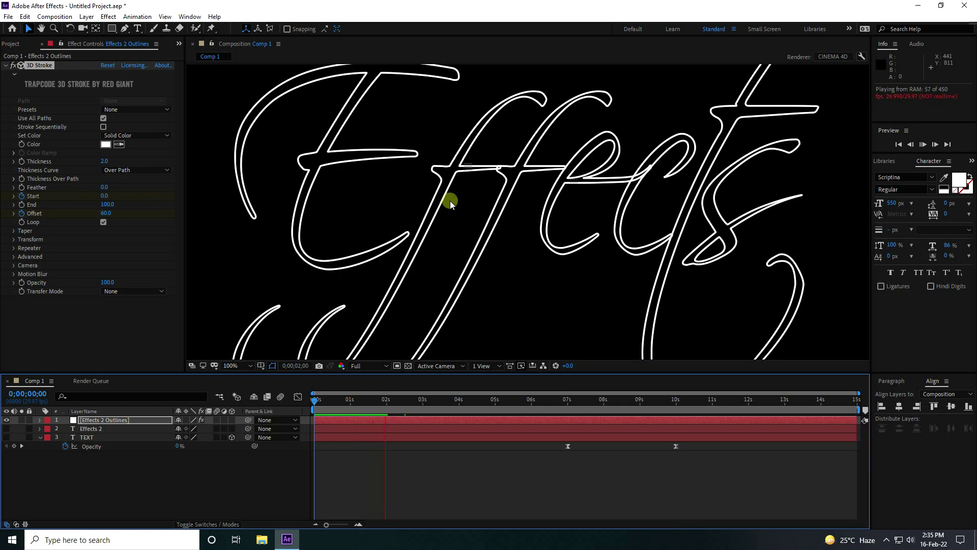
key(space)
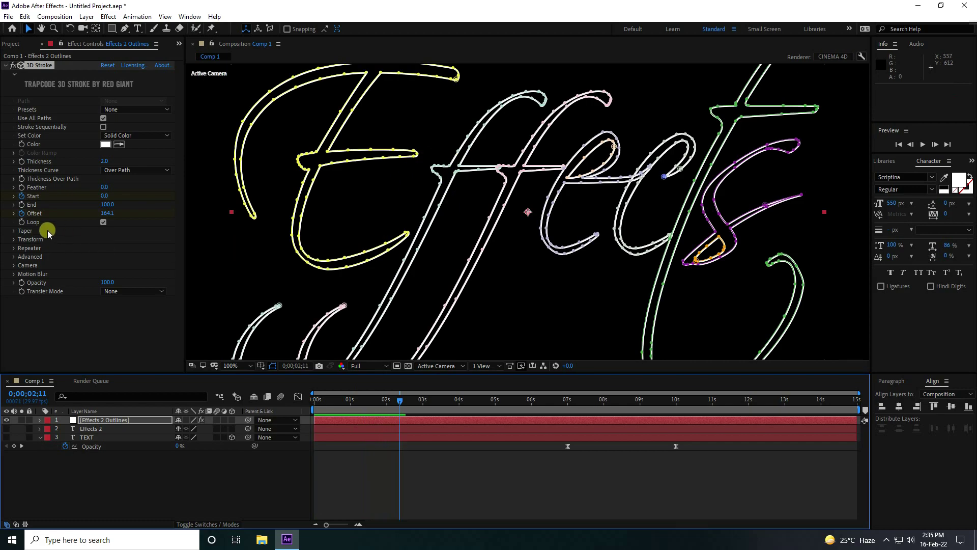
- Enable 3D Stroke Taper and preview the tapered strokes from the start
click(17, 233)
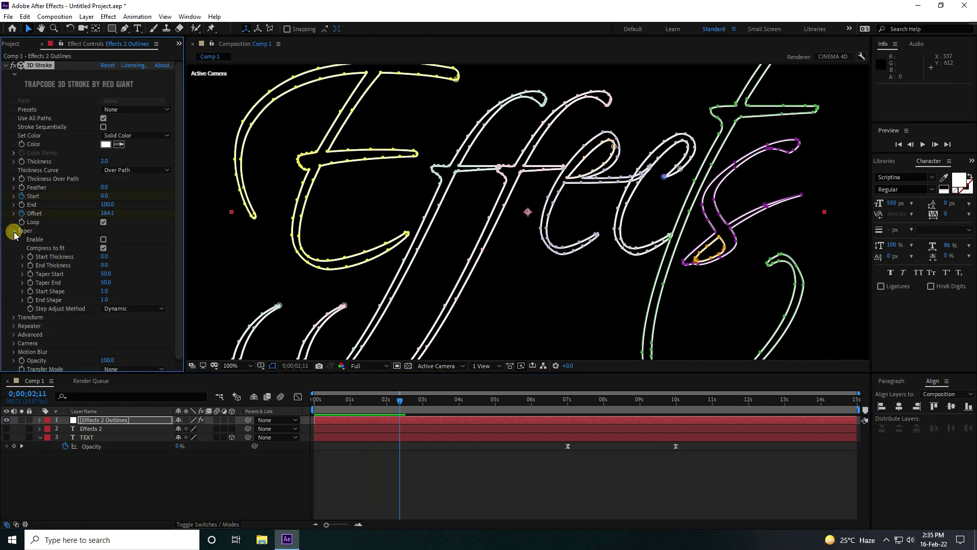
click(103, 239)
drag(407, 402, 262, 410)
click(395, 472)
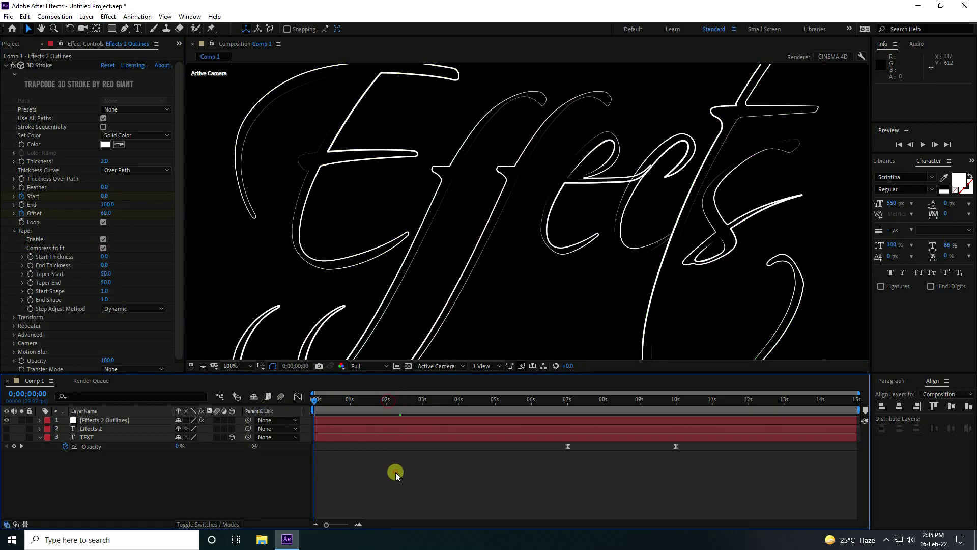
key(space)
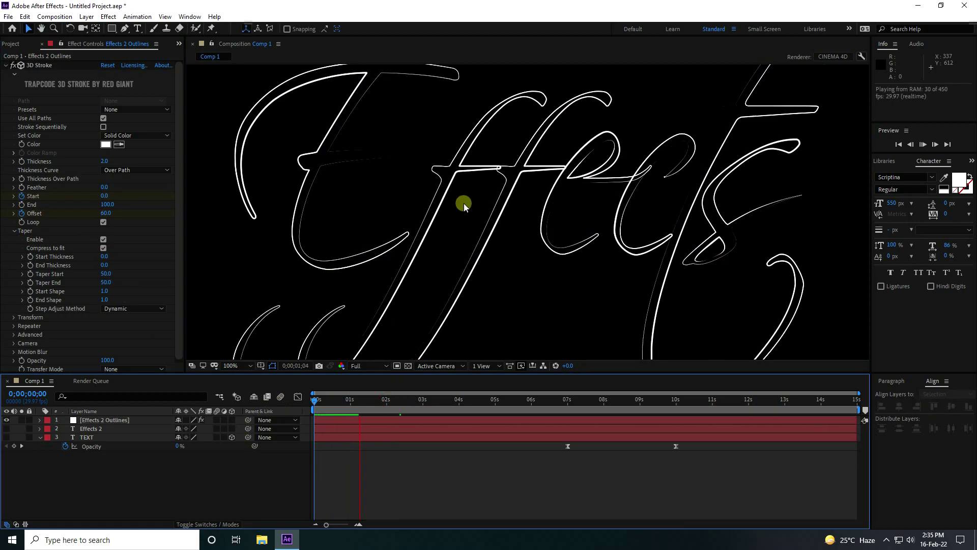
key(comma)
key(comma)
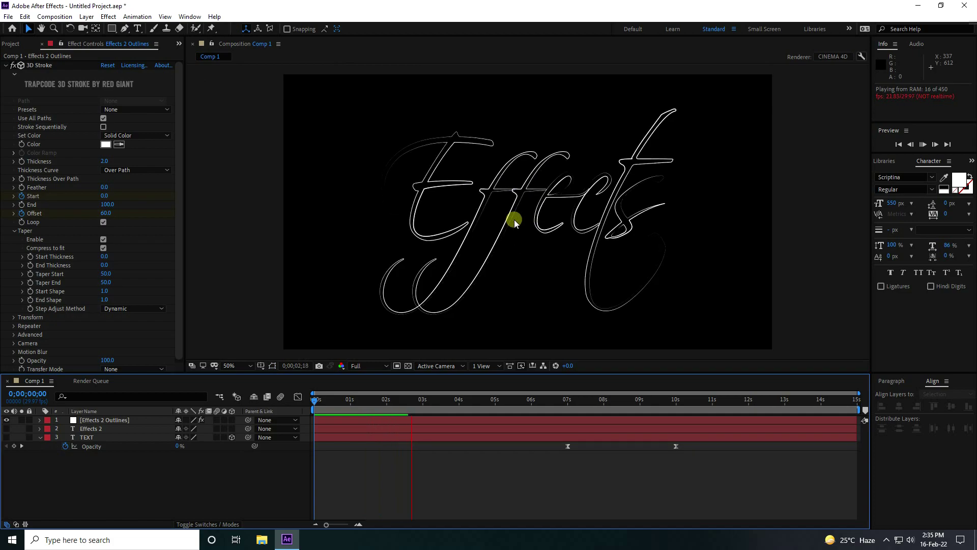
key(period)
key(period)
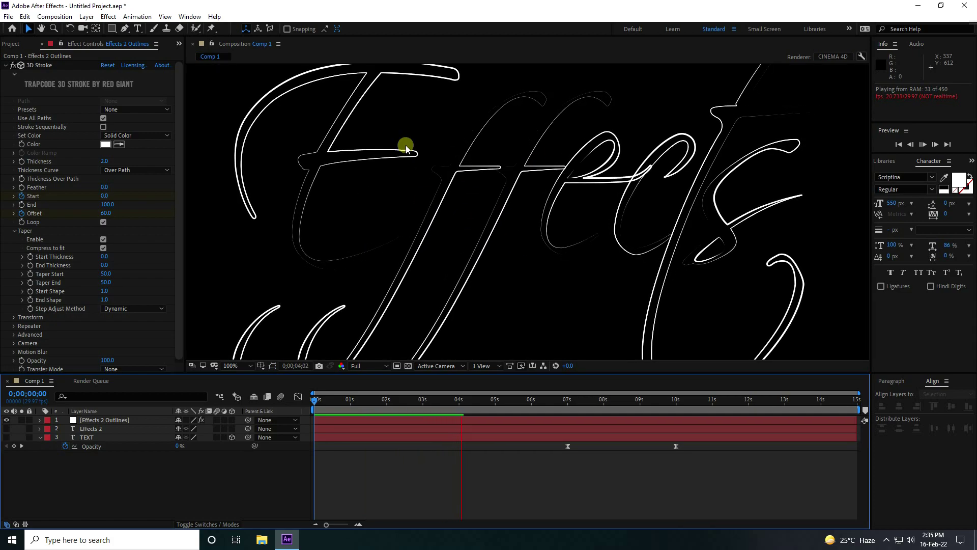
key(space)
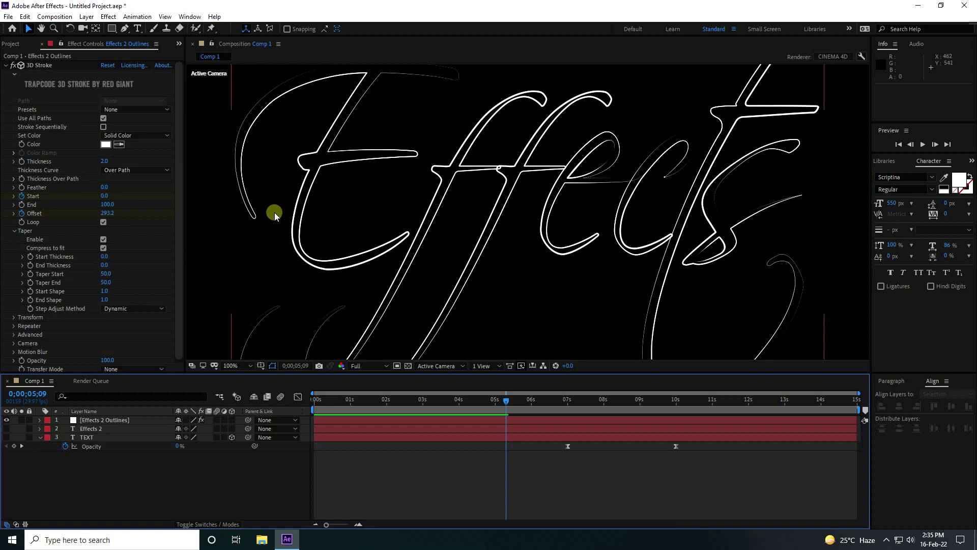
- Set taper End Thickness to 20 and Taper End to 20, then preview from frame 0
click(105, 265)
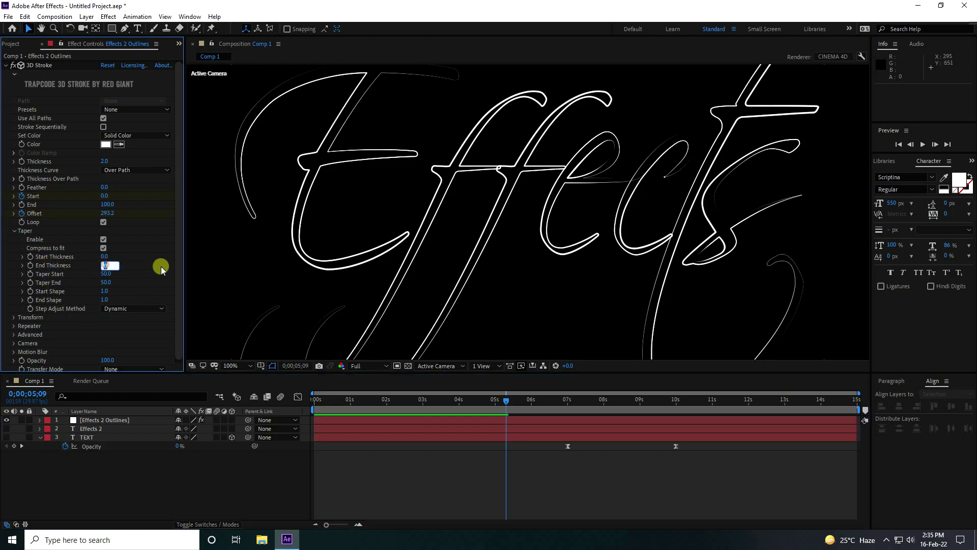
text(20)
key(Tab)
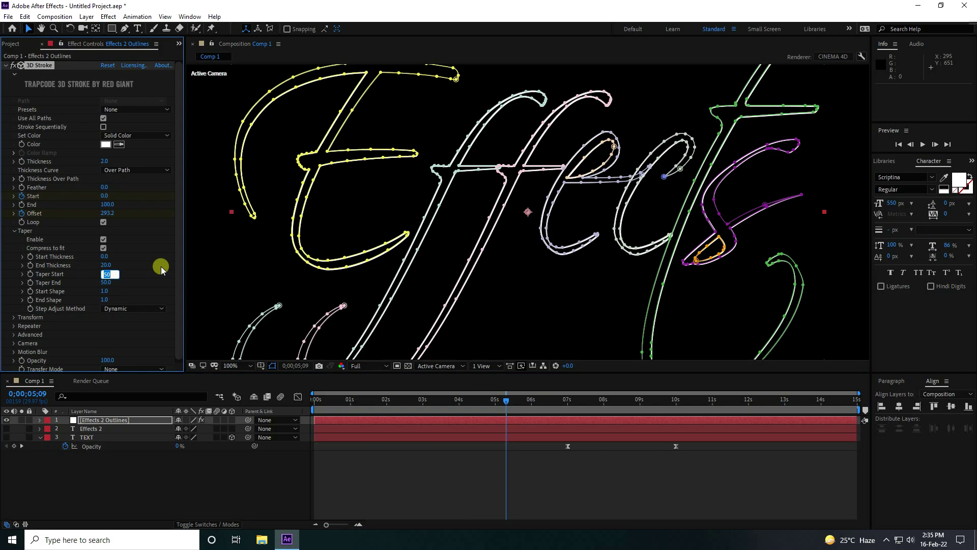
text(20)
key(Return)
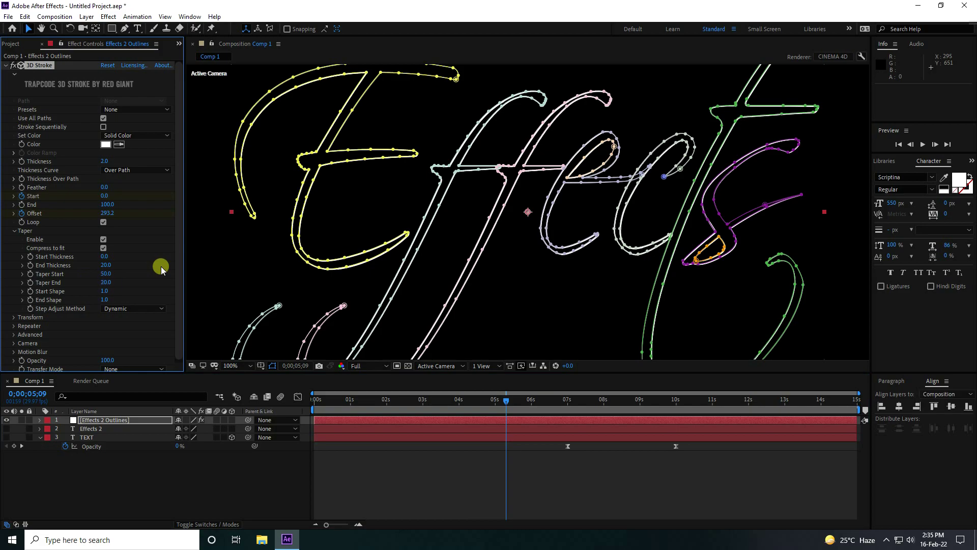
click(322, 398)
key(space)
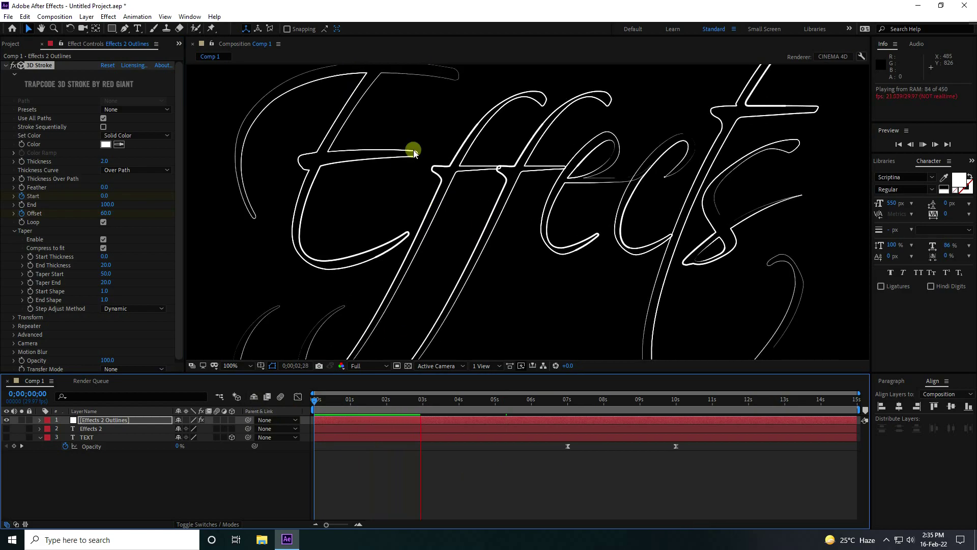
- Apply Easy Ease (F9) to all Start and Offset keyframes and preview from frame 0
key(space)
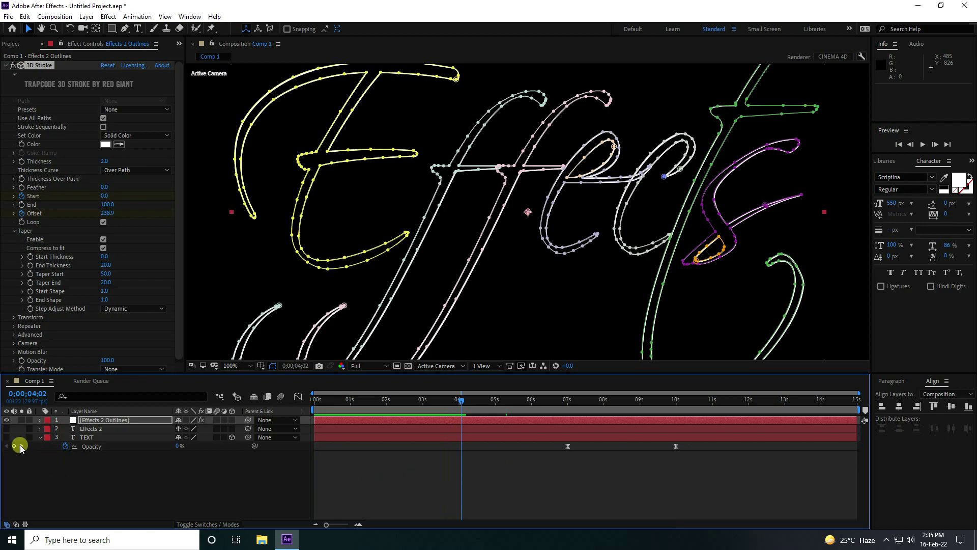
click(105, 420)
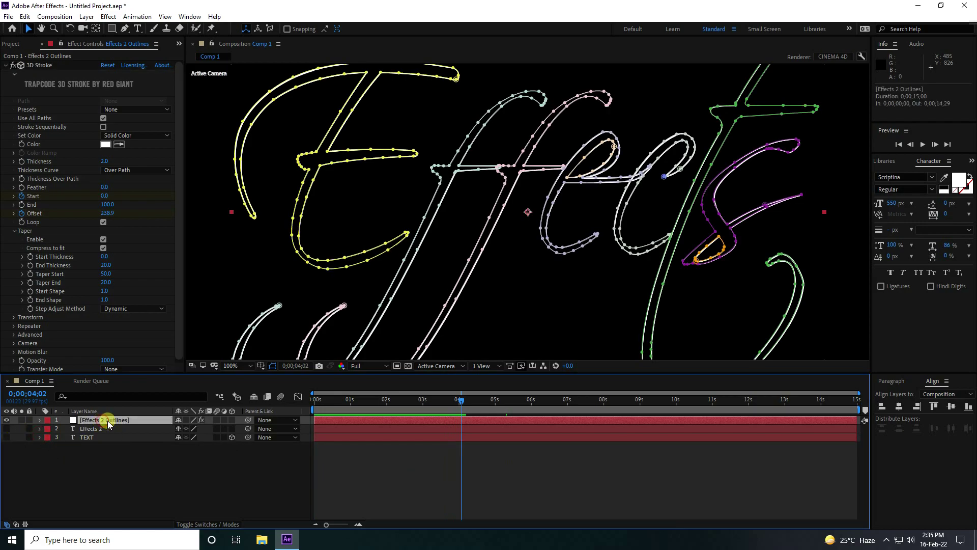
key(u)
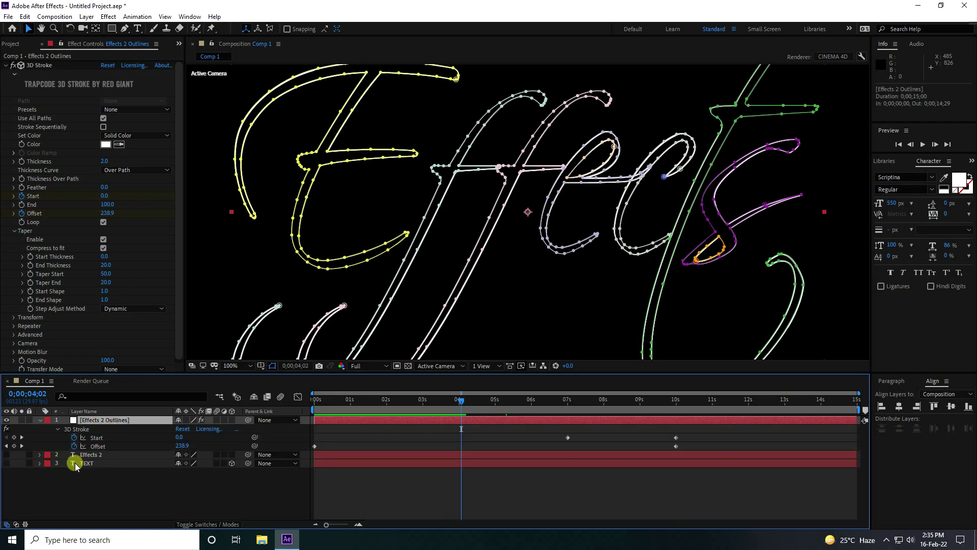
drag(723, 490, 304, 415)
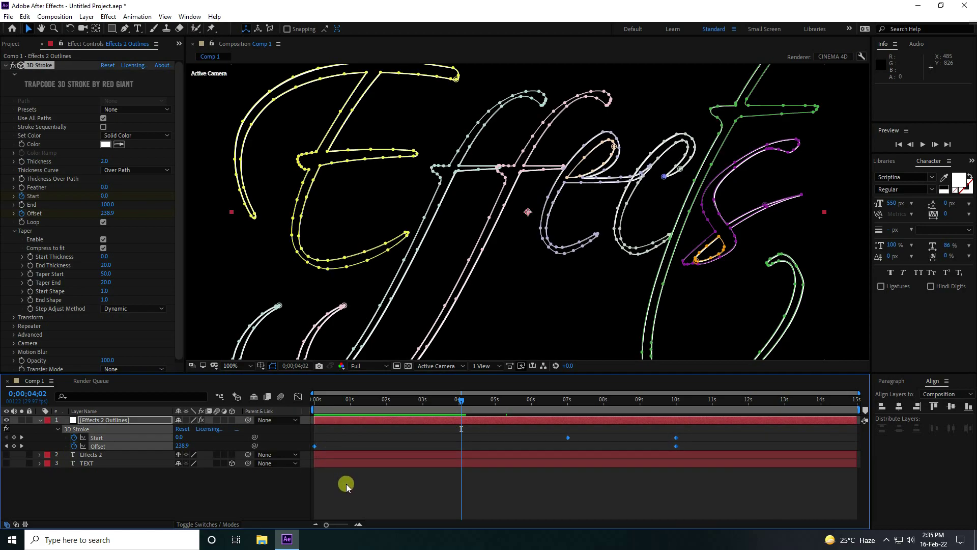
key(F9)
drag(458, 398, 306, 402)
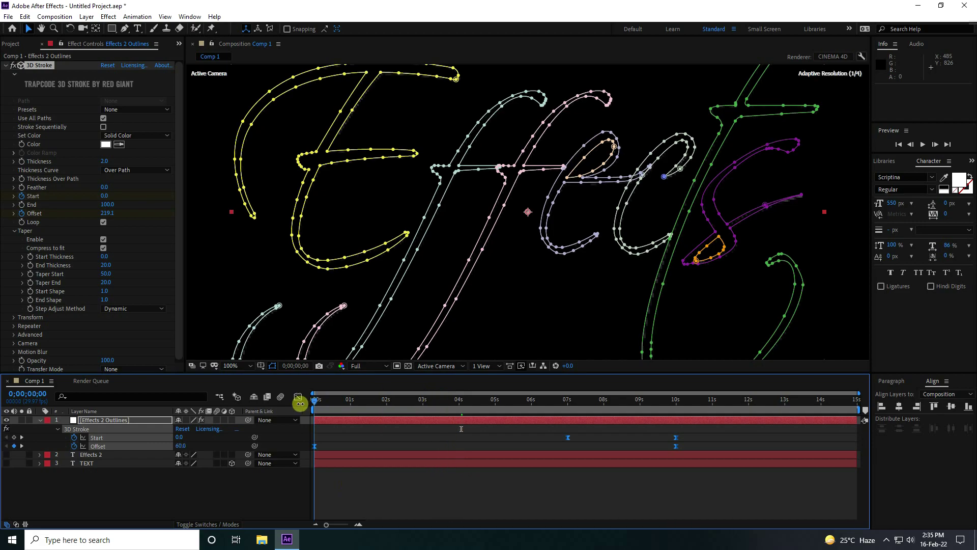
click(411, 488)
key(space)
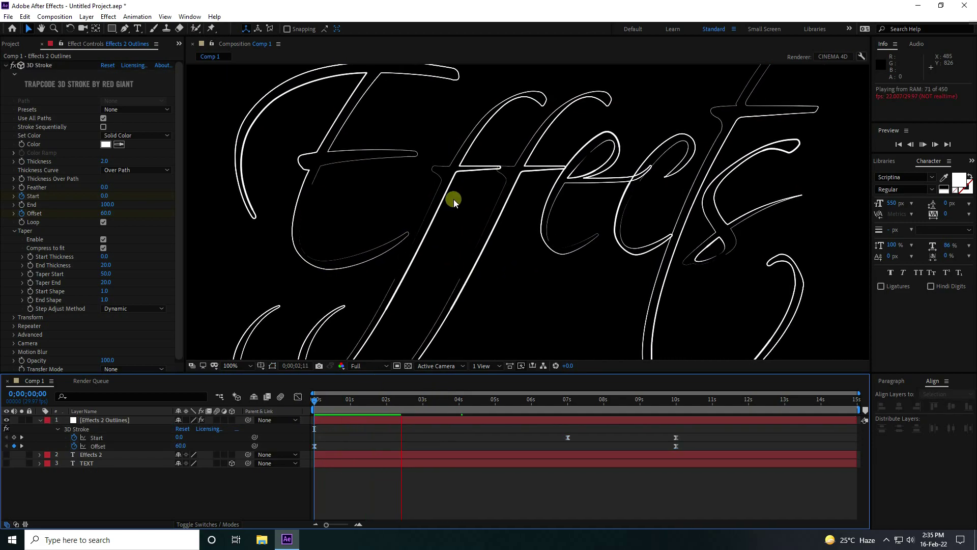
key(space)
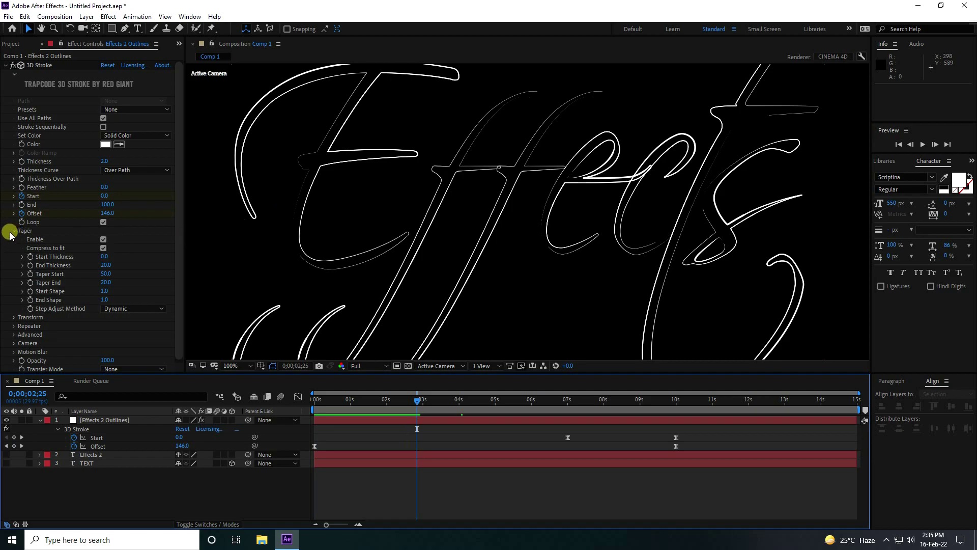
- Collapse Taper, expand the Repeater settings and enable the Repeater
click(14, 231)
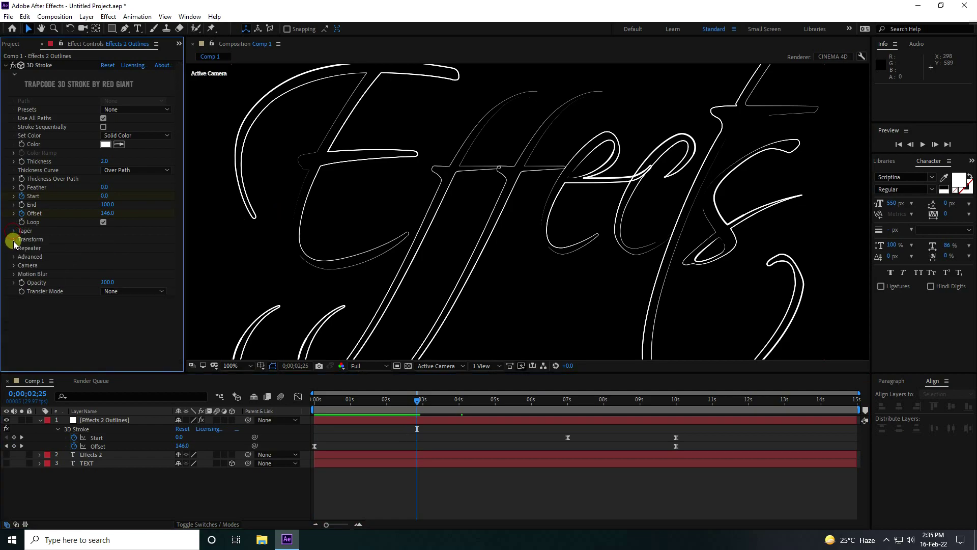
click(14, 240)
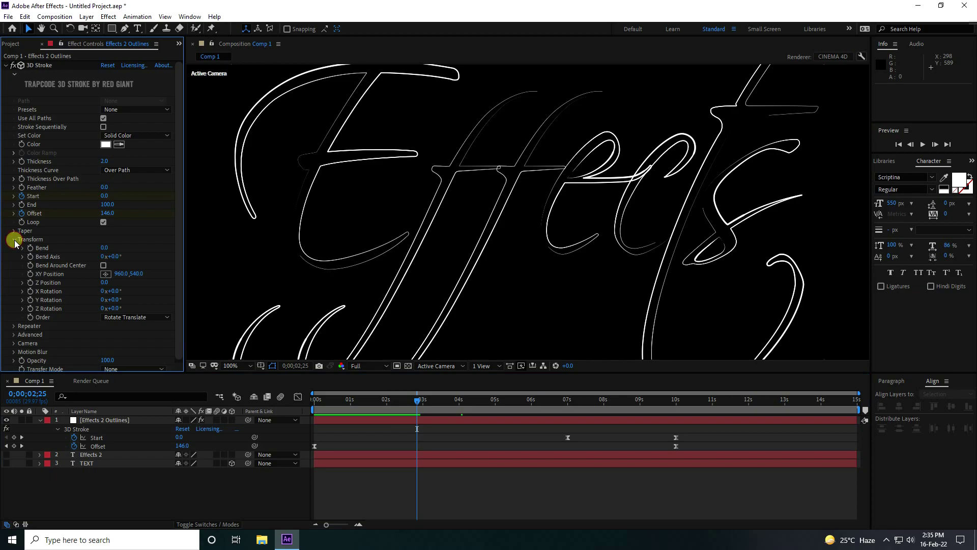
click(14, 240)
click(14, 248)
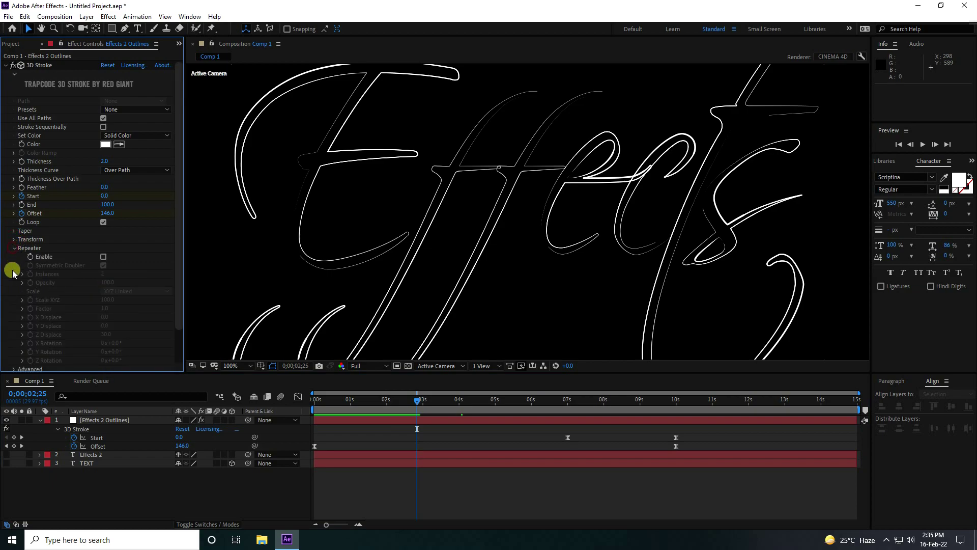
click(103, 256)
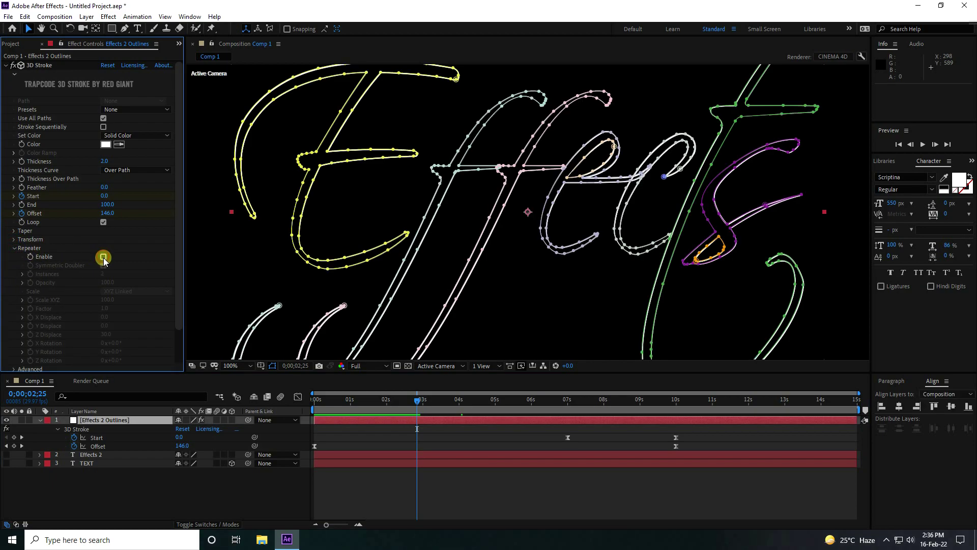
scroll(454, 249, down, 2)
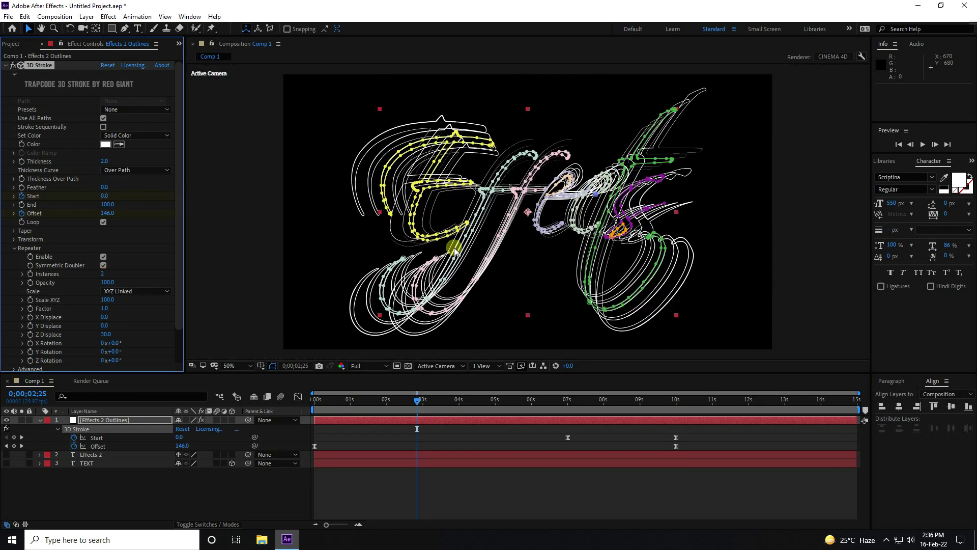
click(262, 250)
scroll(484, 218, up, 2)
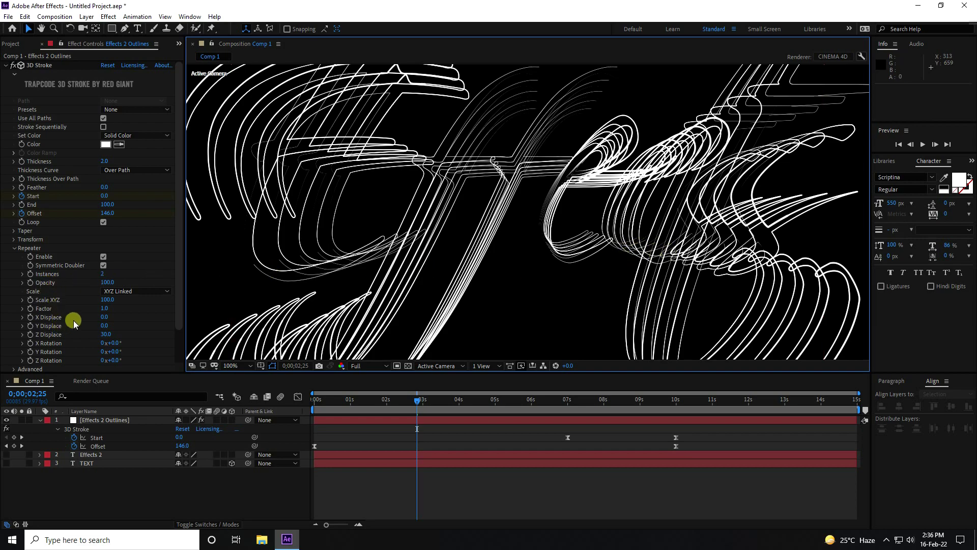
- Try 3 repeater instances, then settle on 2 and check the whole composition
click(102, 275)
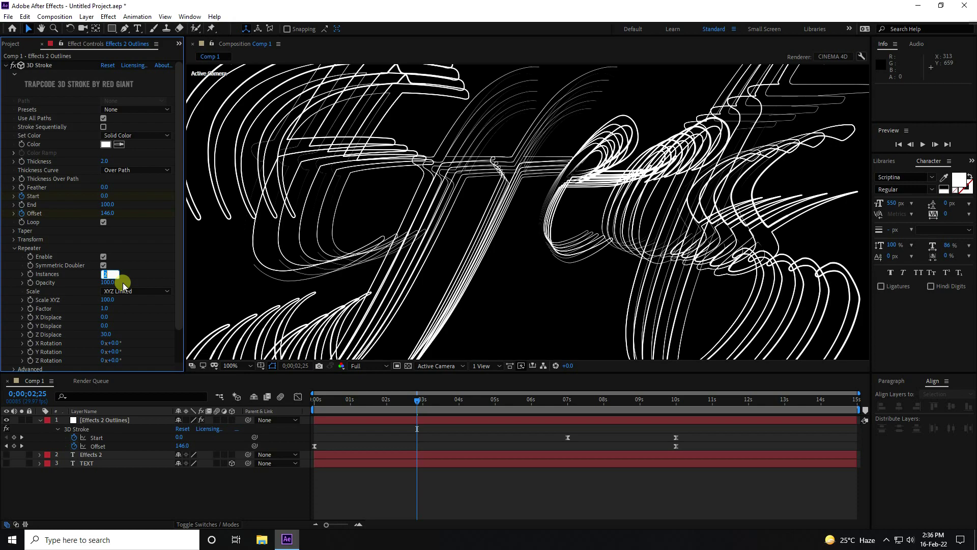
text(3)
key(Return)
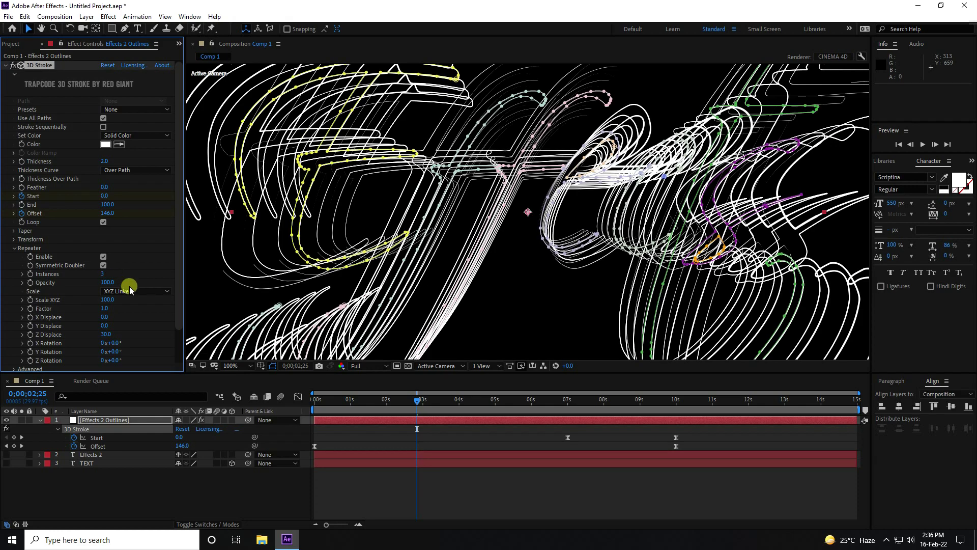
key(Return)
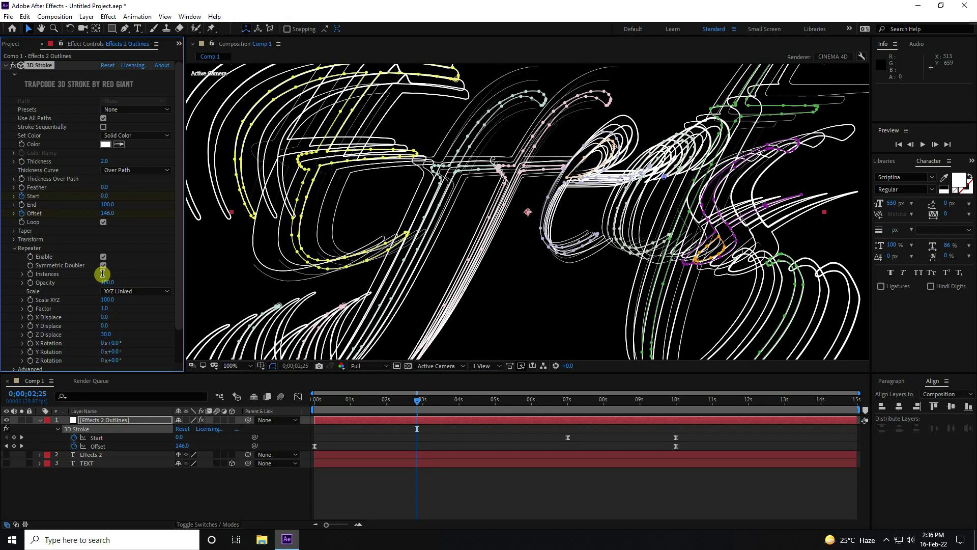
click(257, 499)
key(comma)
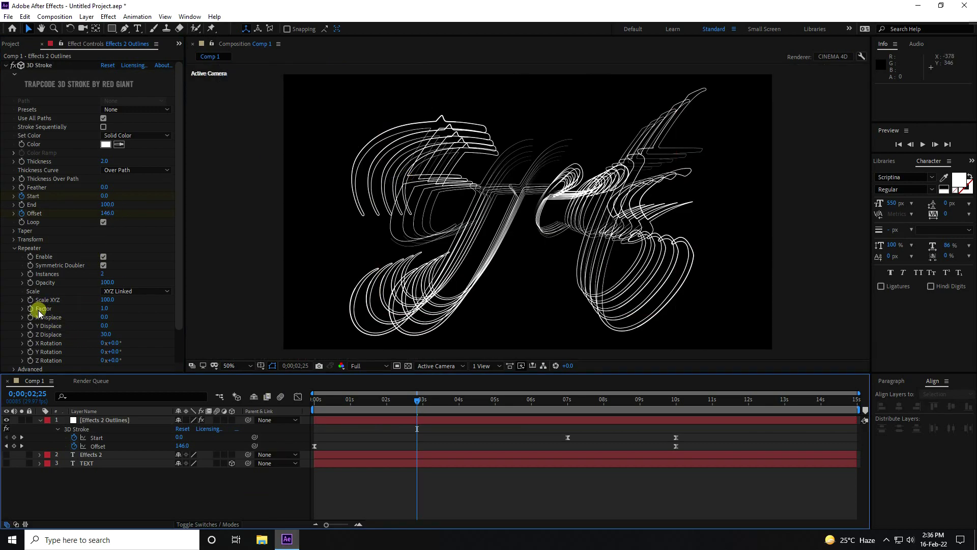
key(period)
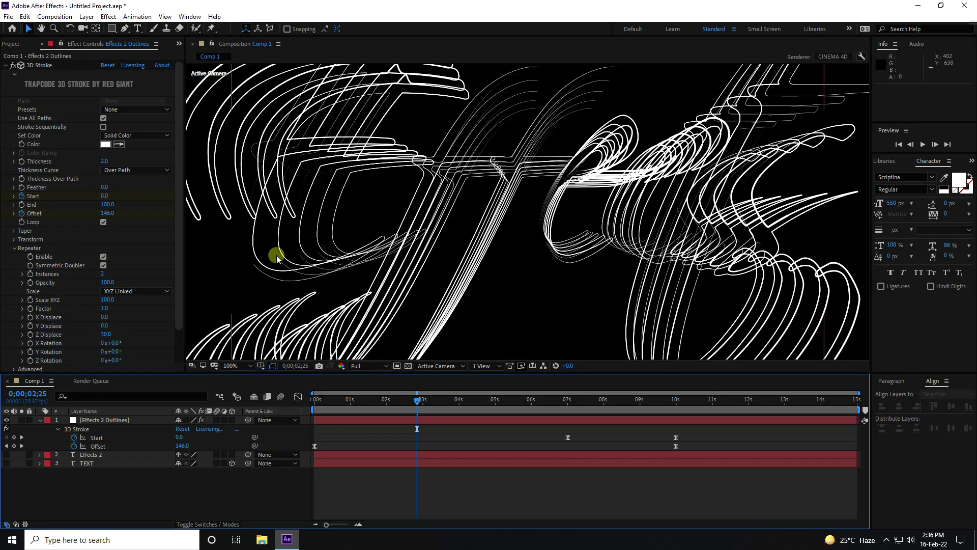
- Set the repeater Factor to 0.7 and Z Displace to 25
click(106, 307)
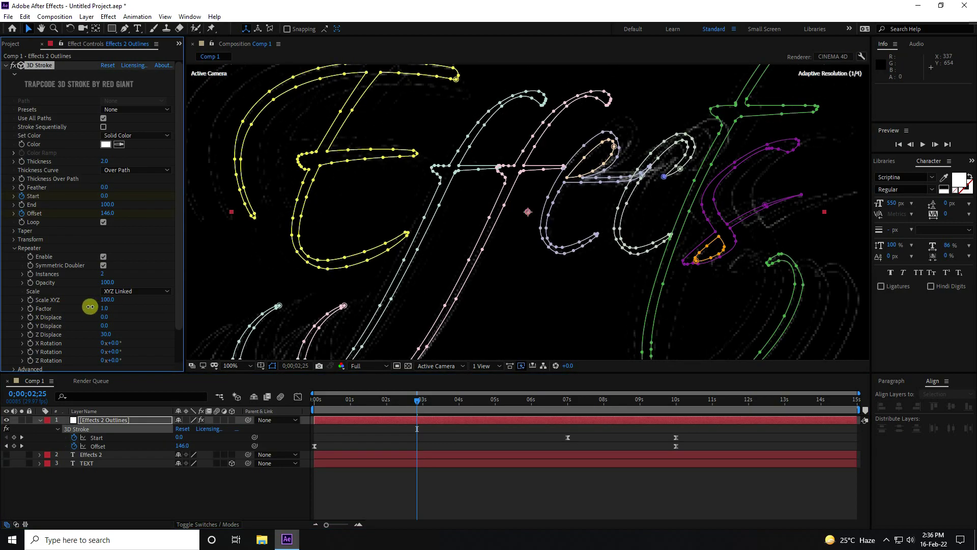
click(107, 309)
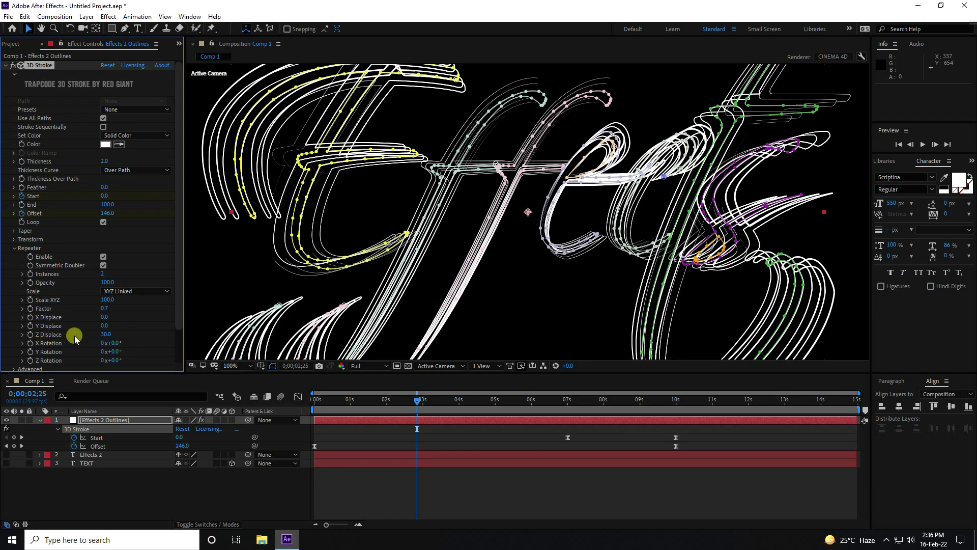
click(105, 334)
text(30)
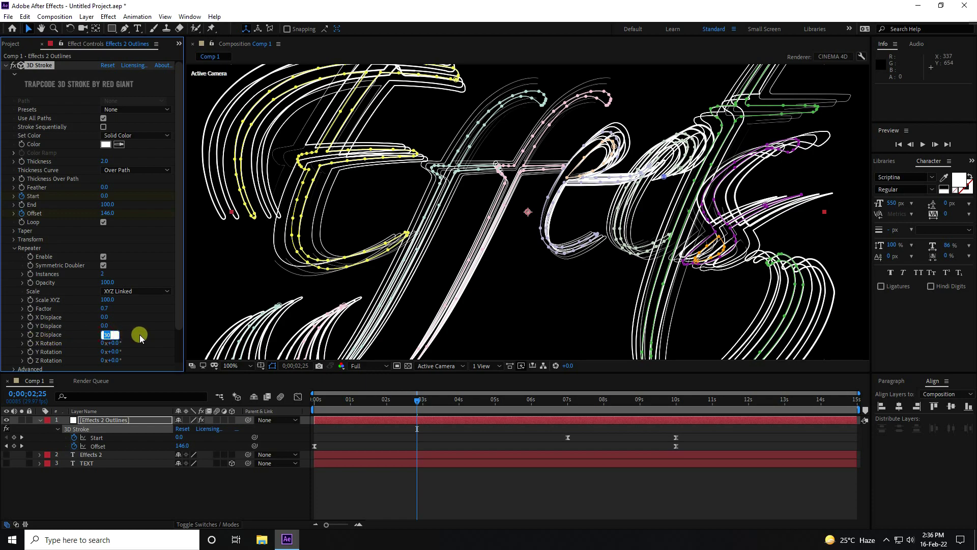
key(Return)
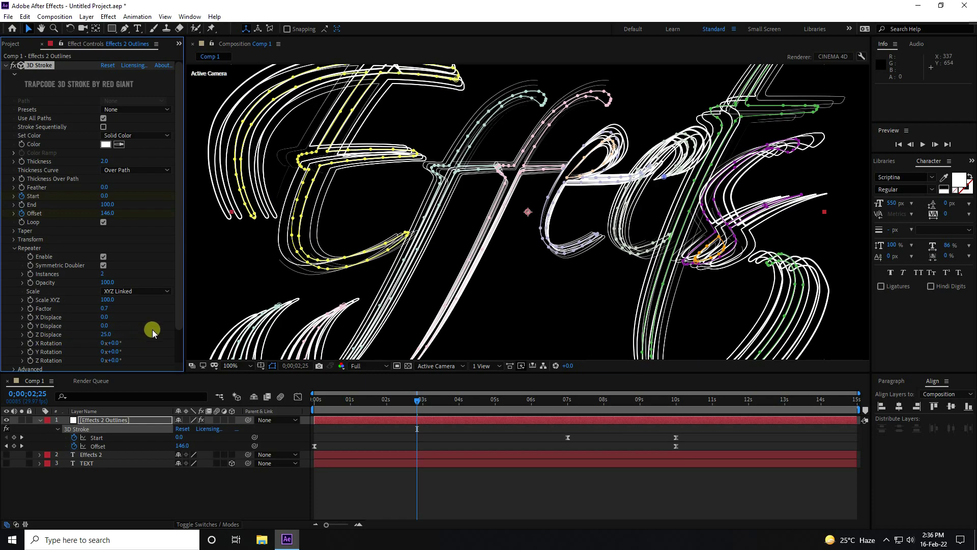
click(148, 504)
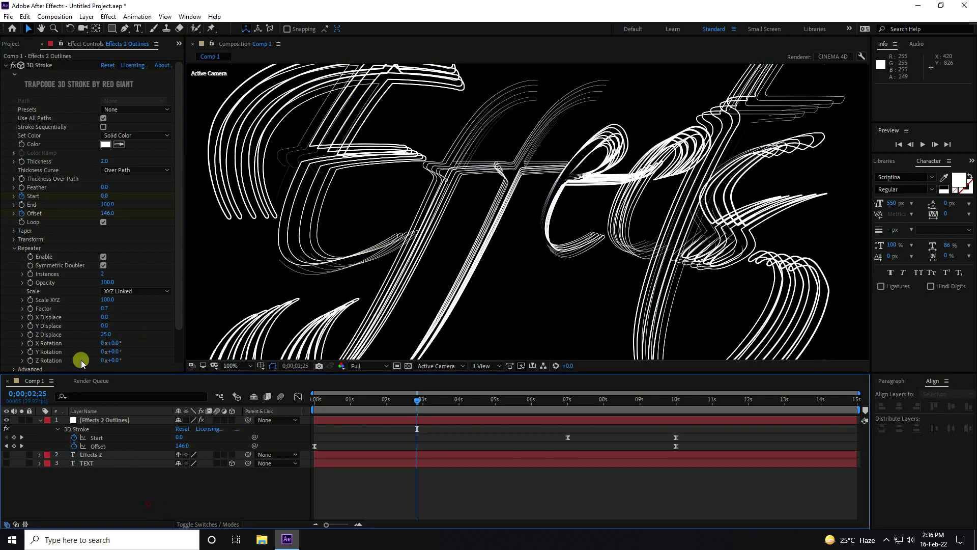
- Collapse Repeater, preview the animation from 0 and pause near 1.4 s, zoomed out
click(13, 249)
drag(417, 400, 314, 400)
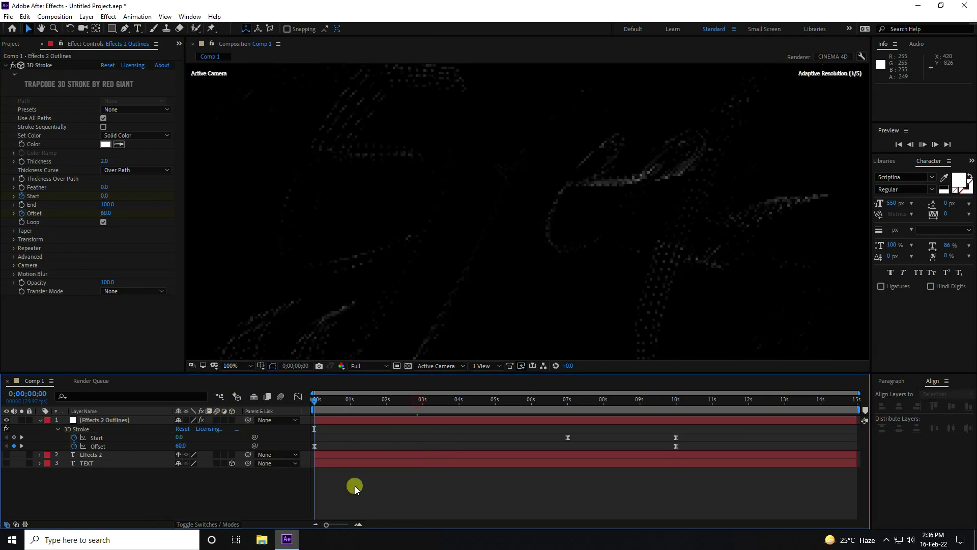
key(space)
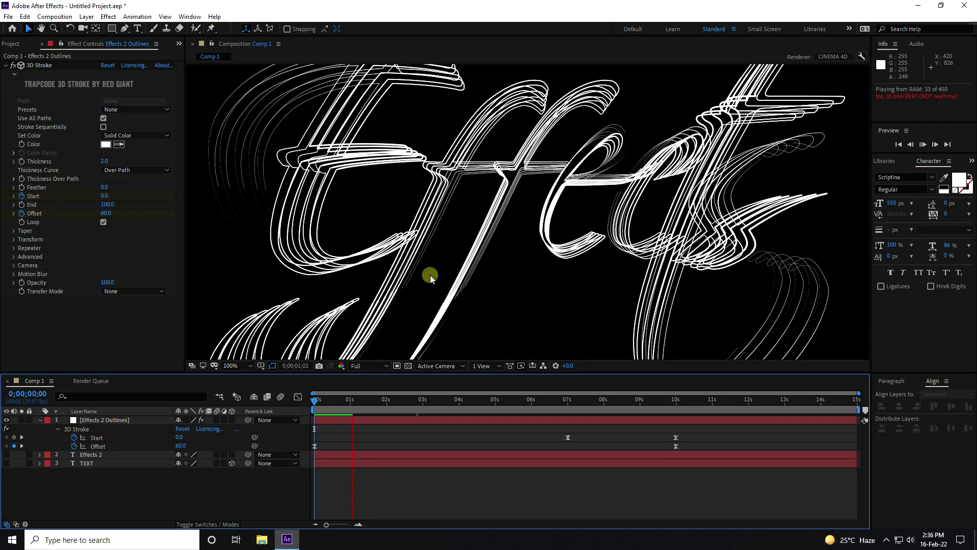
key(space)
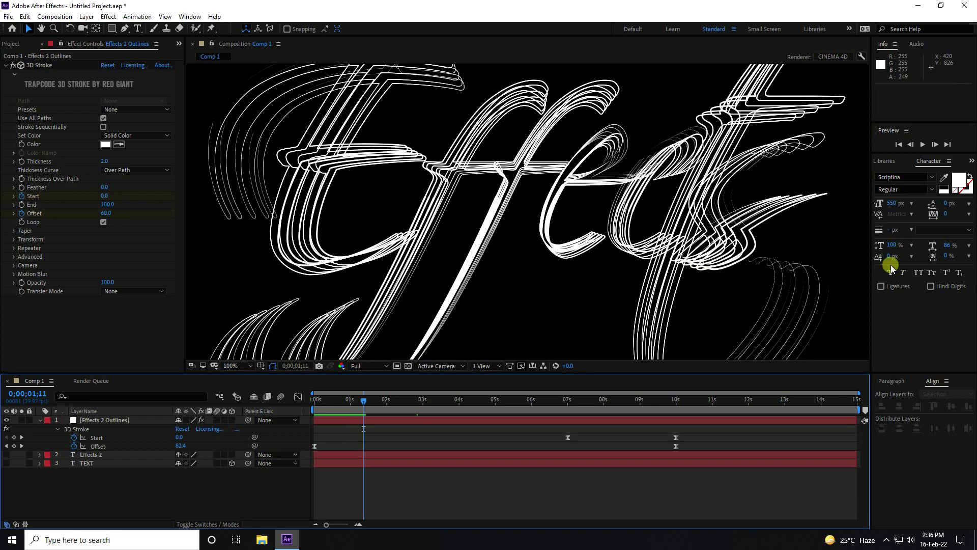
key(comma)
key(comma)
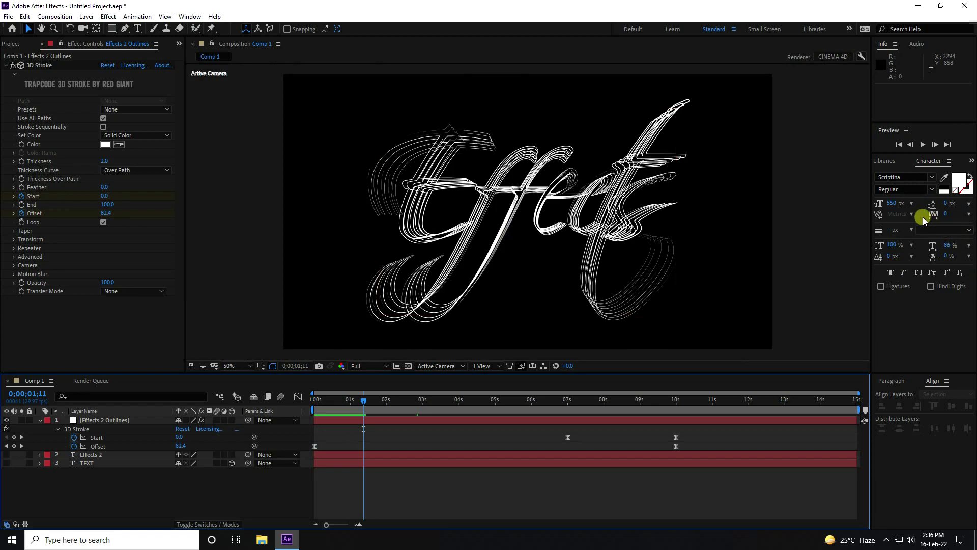
click(972, 160)
click(941, 181)
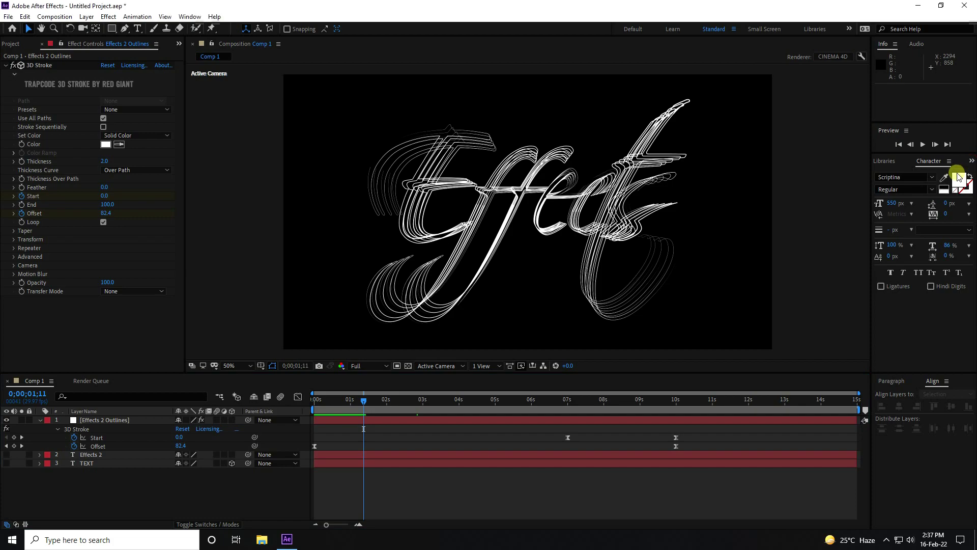
- Add a Glow effect to Effects 2 Outlines with Glow Radius 20
click(939, 175)
text(glow)
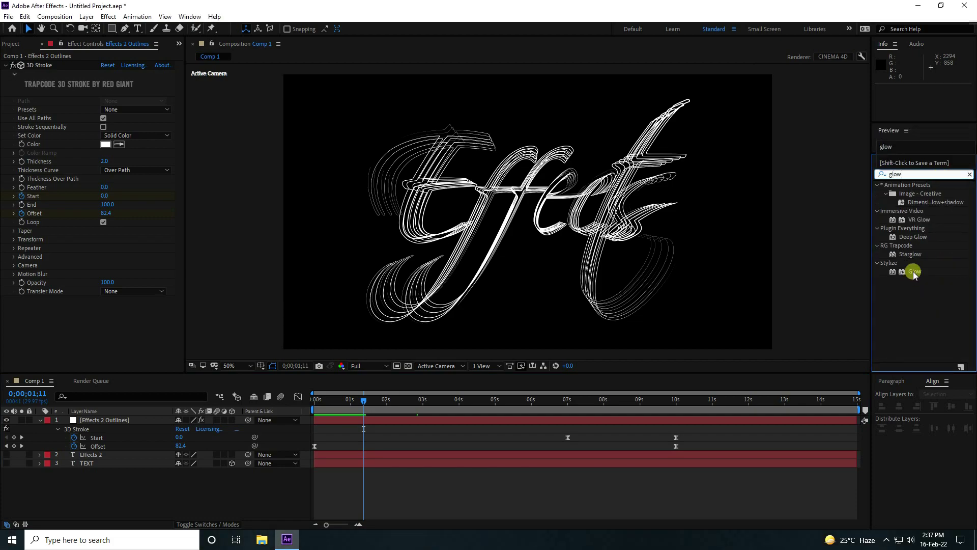
drag(914, 271, 113, 421)
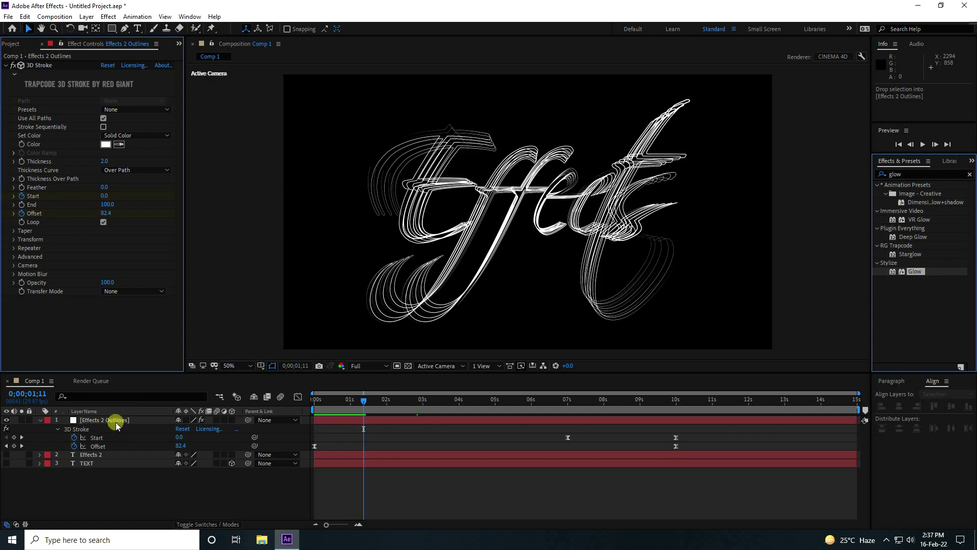
click(39, 420)
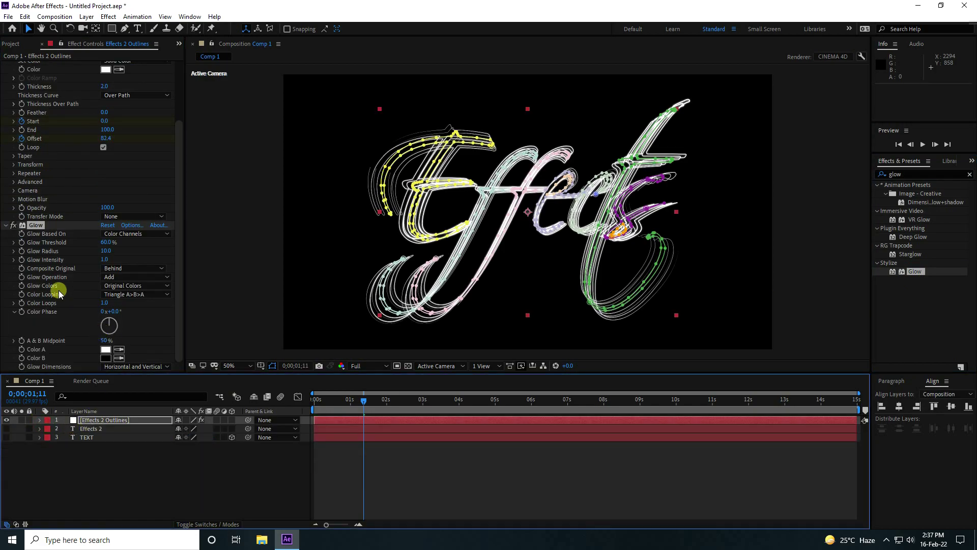
click(107, 251)
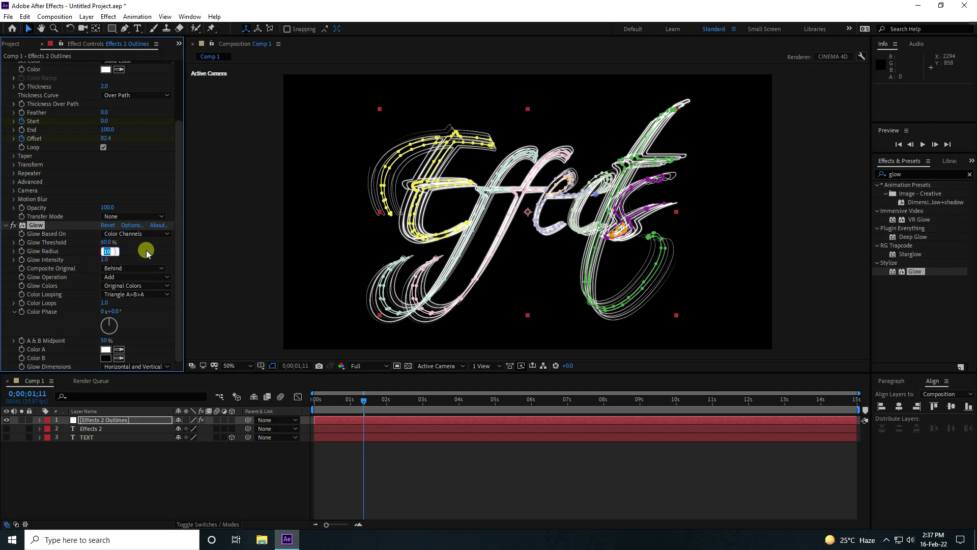
text(20)
click(415, 465)
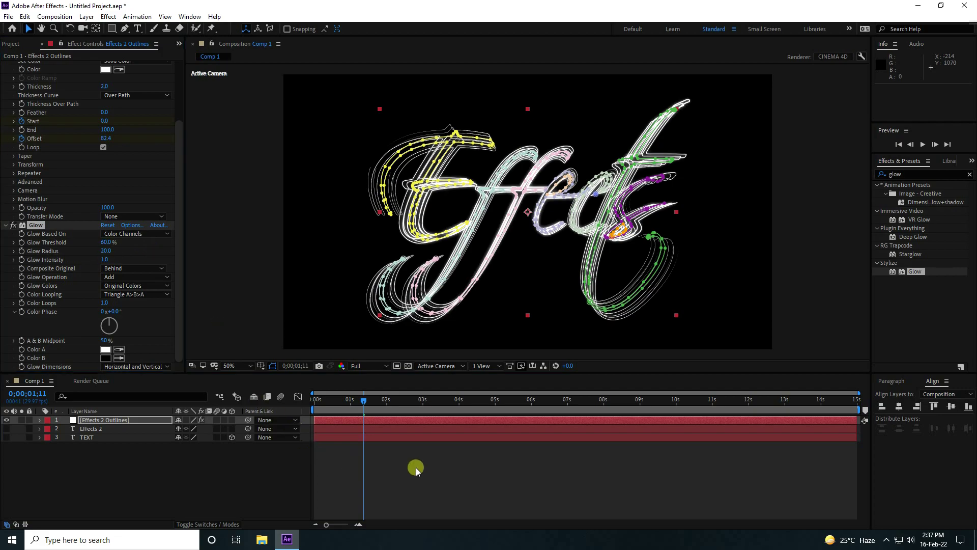
- Set preview resolution to Auto and preview the glowing strokes, stopping near 5.5 s
click(379, 366)
click(379, 374)
drag(359, 402, 356, 402)
click(921, 145)
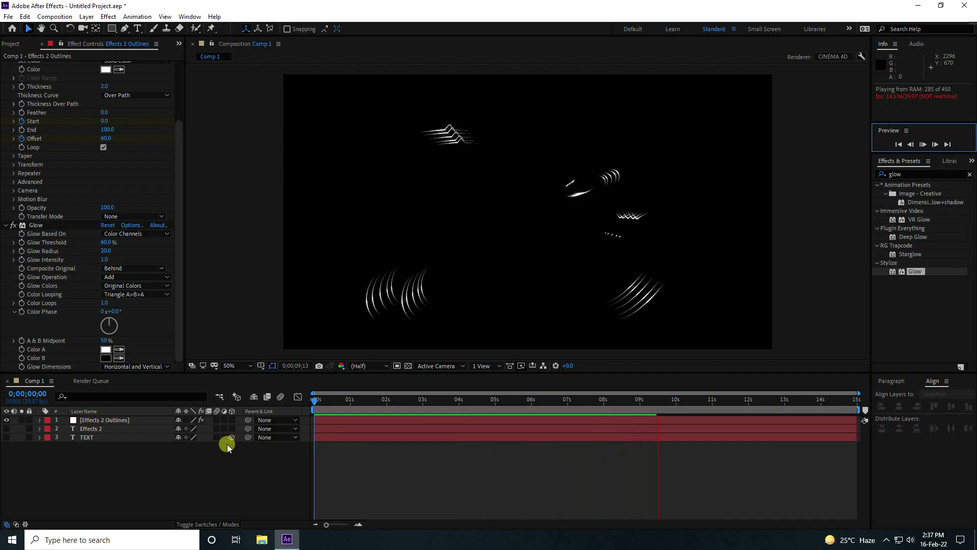
click(5, 438)
drag(617, 394, 513, 399)
click(100, 420)
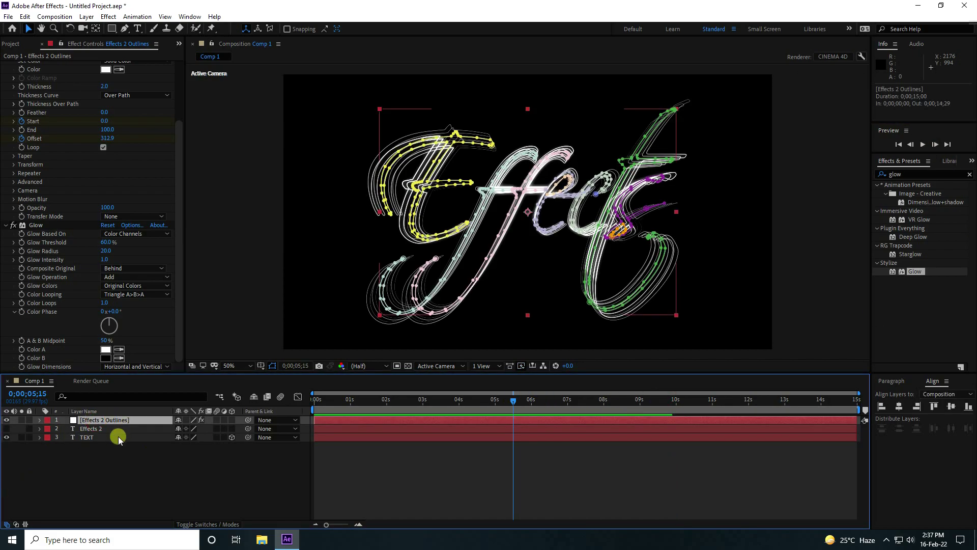
- Duplicate the outlines layer and set its 3D Stroke color to purple (hue 275, saturation 100)
key(ctrl+d)
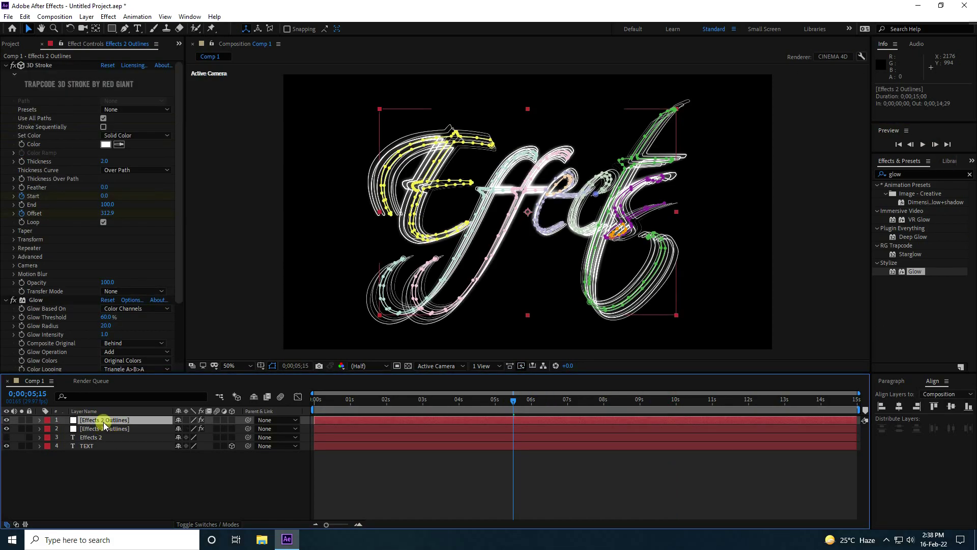
click(106, 144)
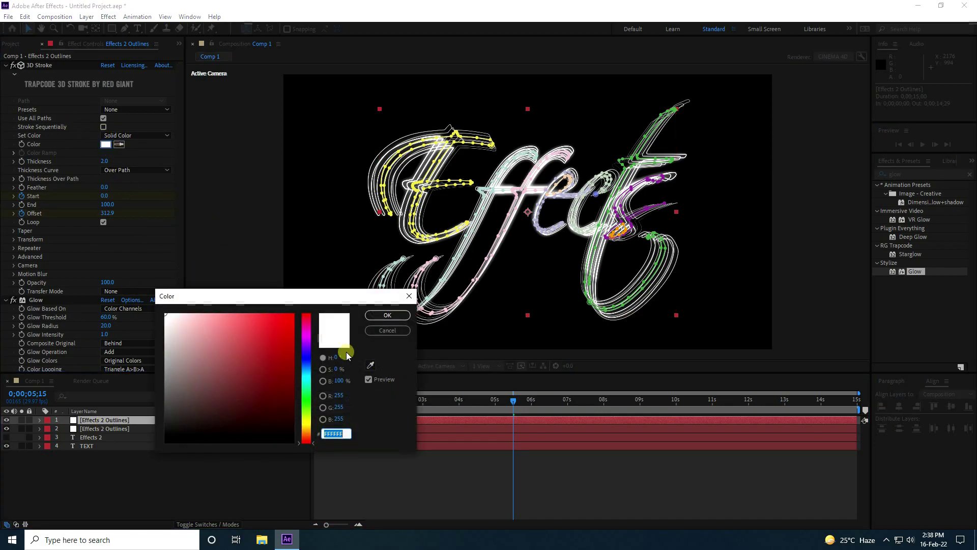
text(275)
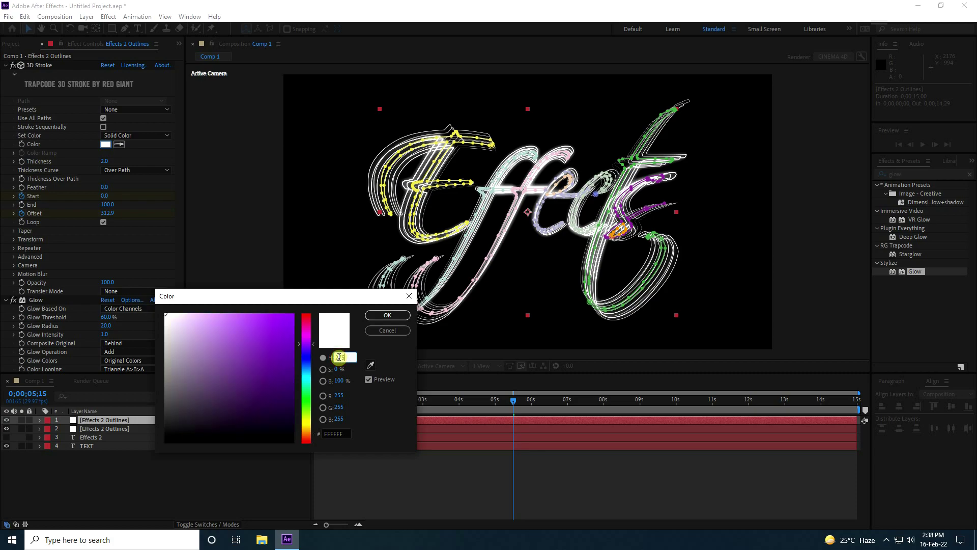
key(Tab)
text(100)
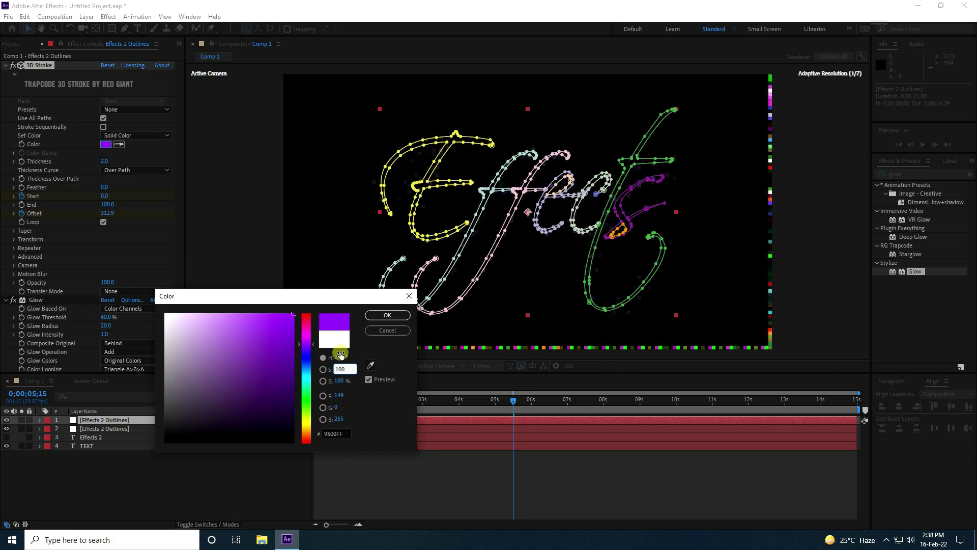
click(387, 315)
- Set the duplicate's Repeater Factor to 0.8 and Z Displace to 30
scroll(441, 234, up, 2)
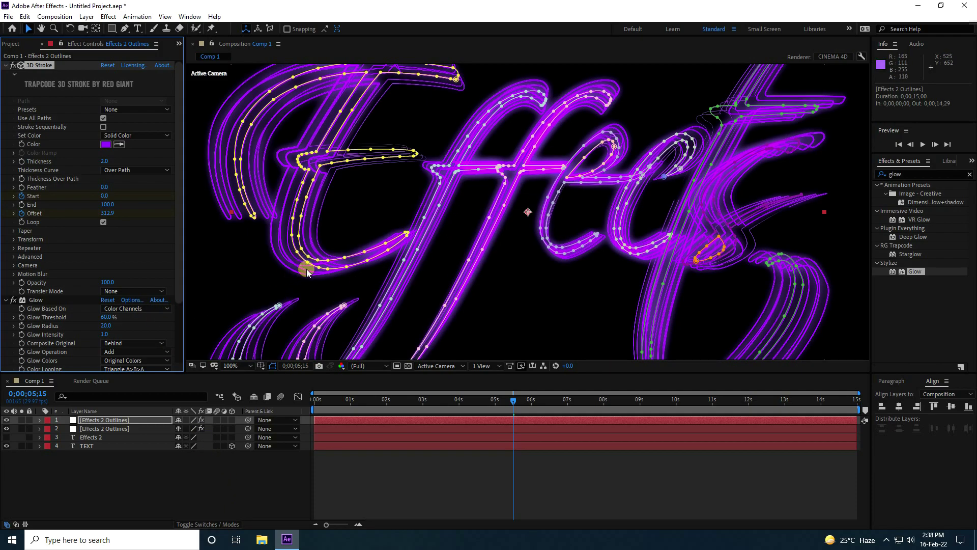
scroll(120, 245, down, 3)
scroll(121, 246, up, 3)
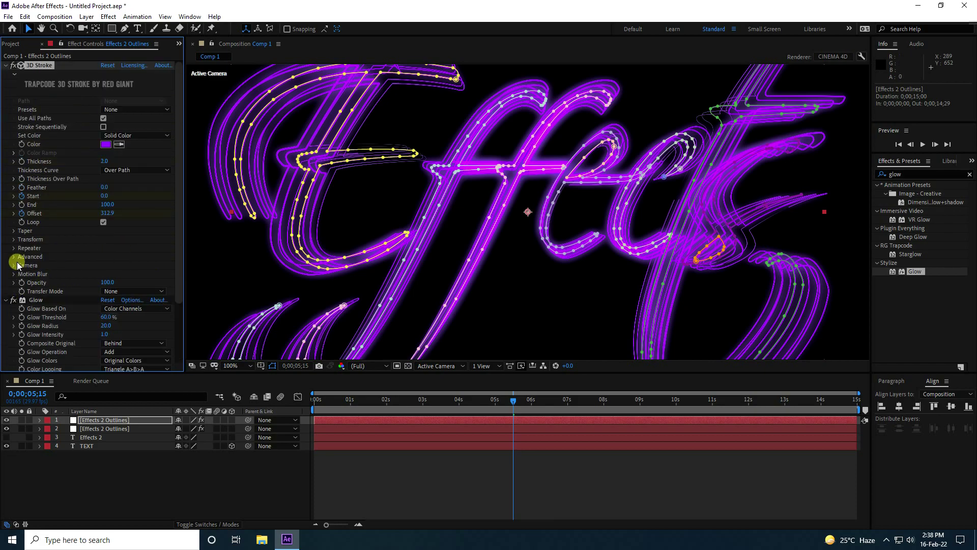
click(6, 300)
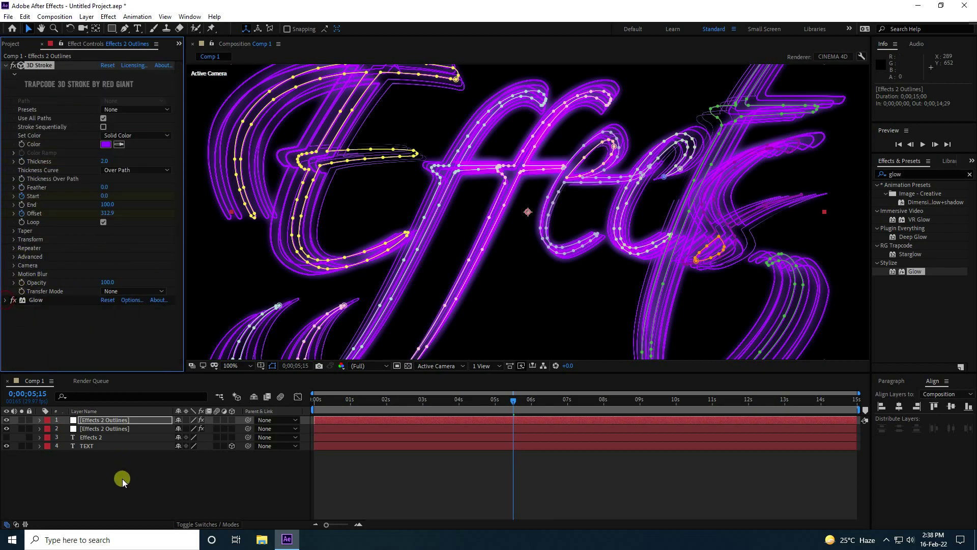
click(99, 422)
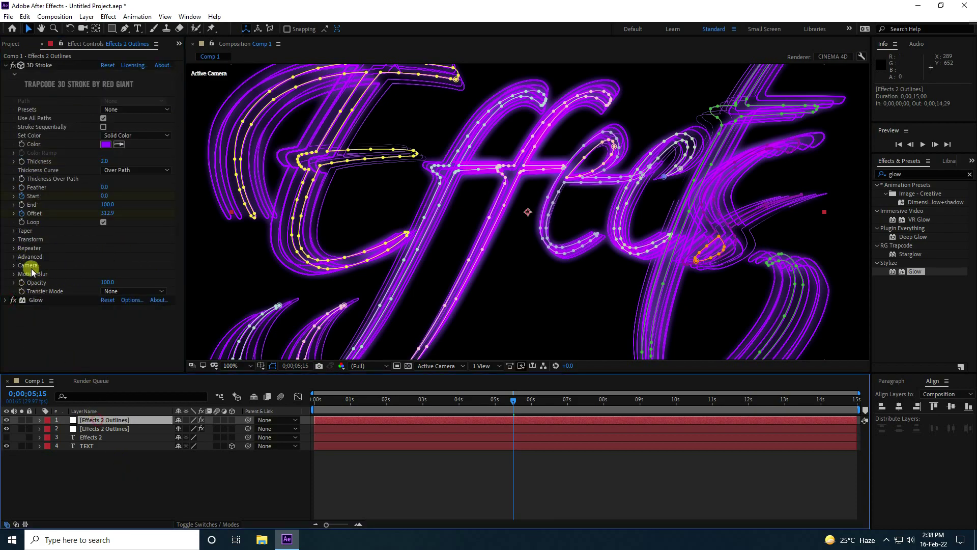
click(14, 248)
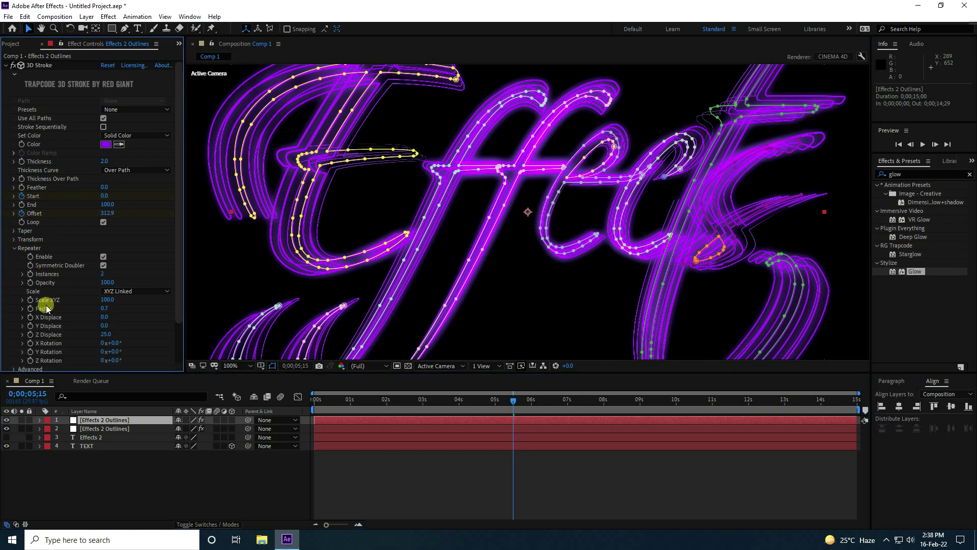
click(108, 309)
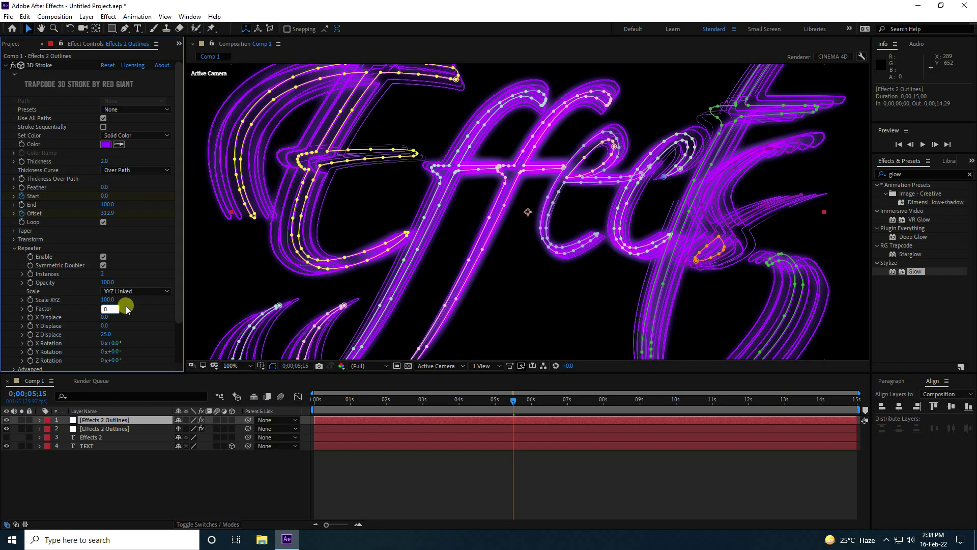
text(0.8)
key(Tab)
key(Tab)
key(Tab)
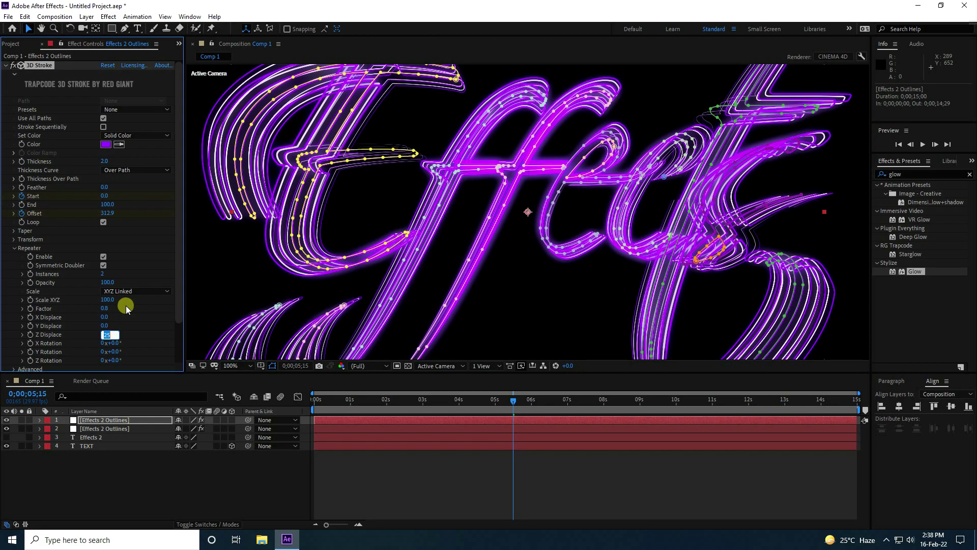
key(Return)
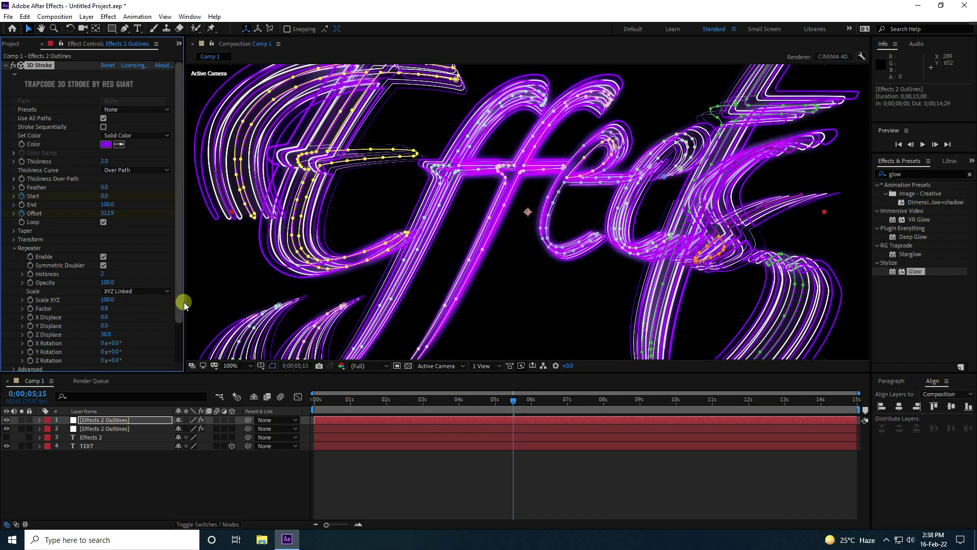
- Turn on composition motion blur and select the top outlines layer
click(281, 397)
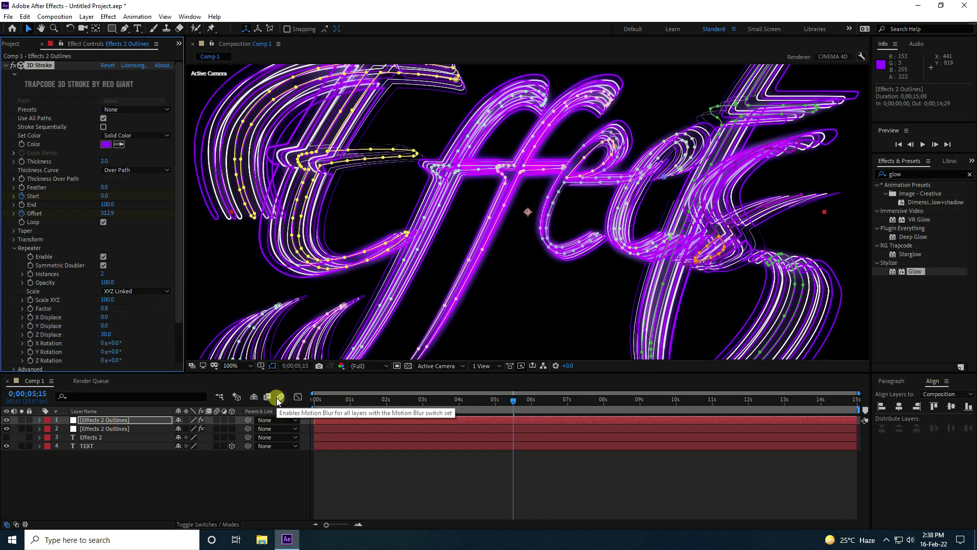
click(182, 478)
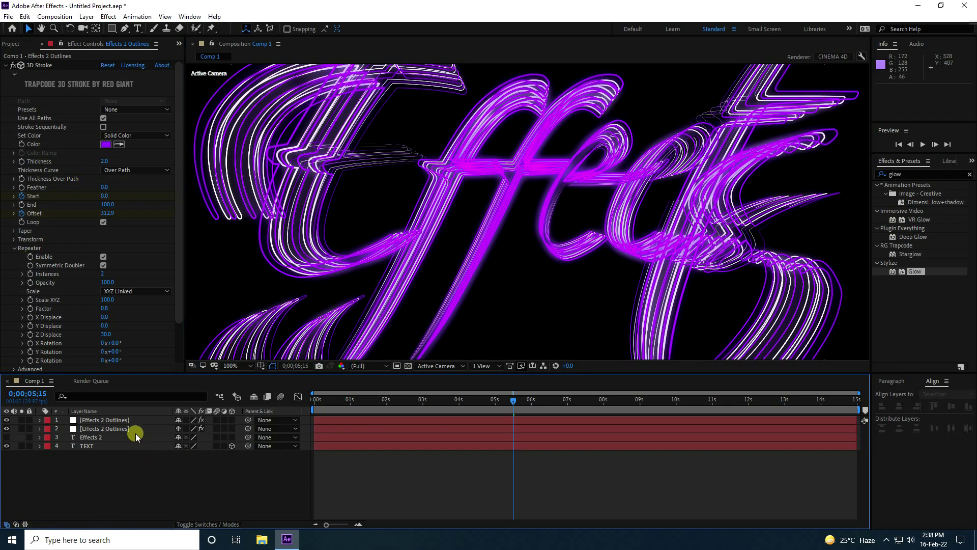
click(124, 418)
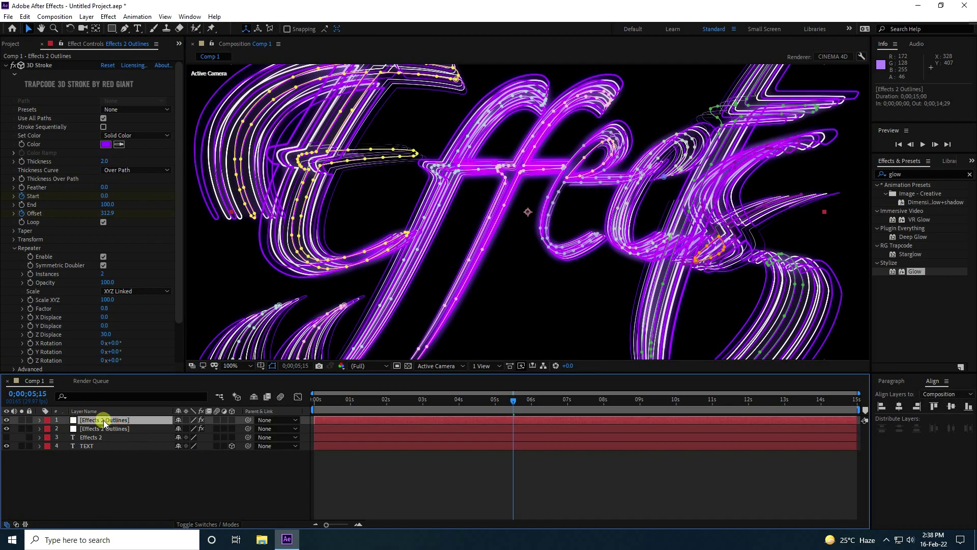
- Duplicate the Effects 2 Outlines layer and change its stroke color to cyan (hue 200)
key(ctrl+d)
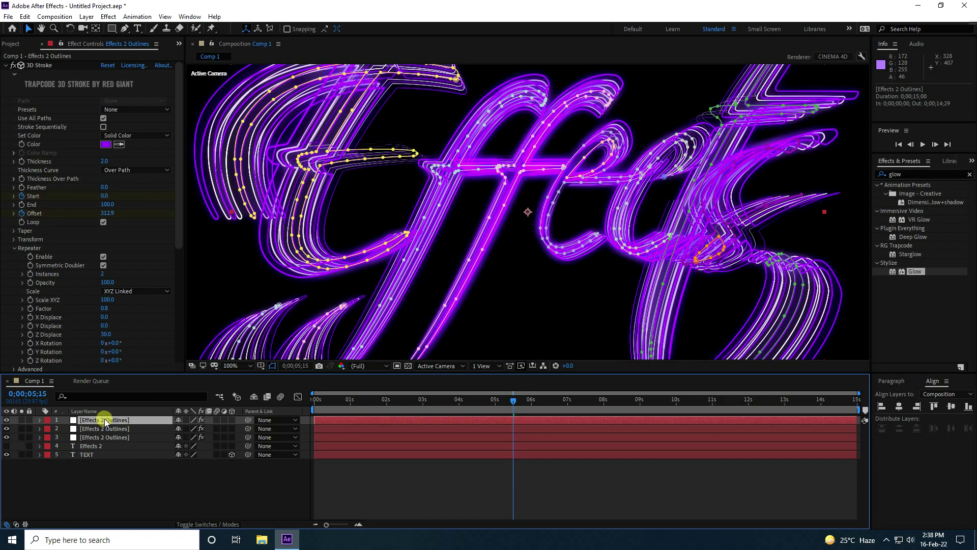
click(108, 146)
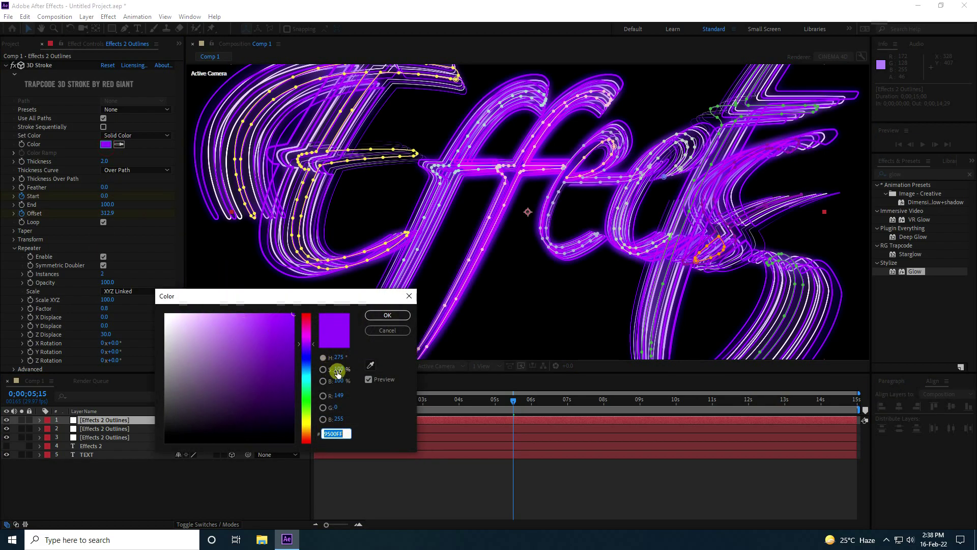
text(200)
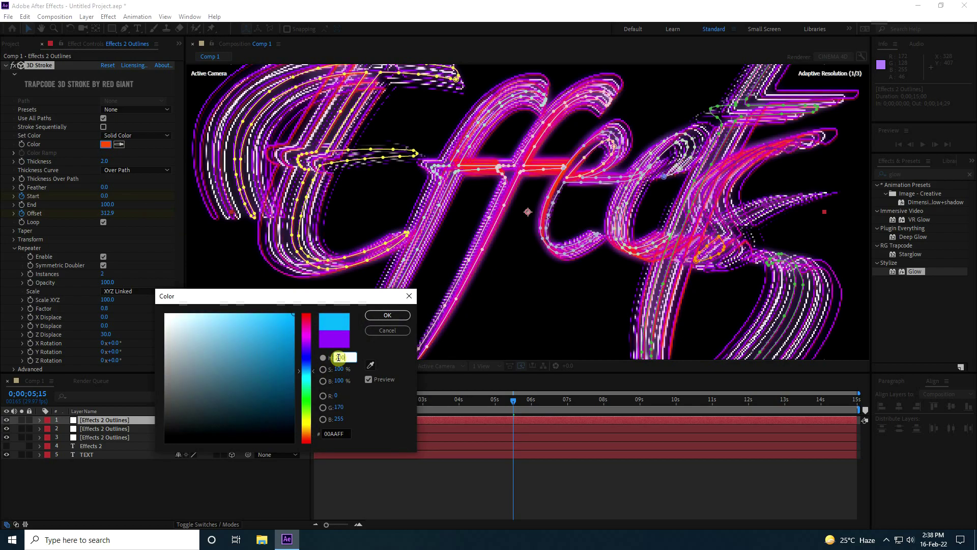
click(385, 315)
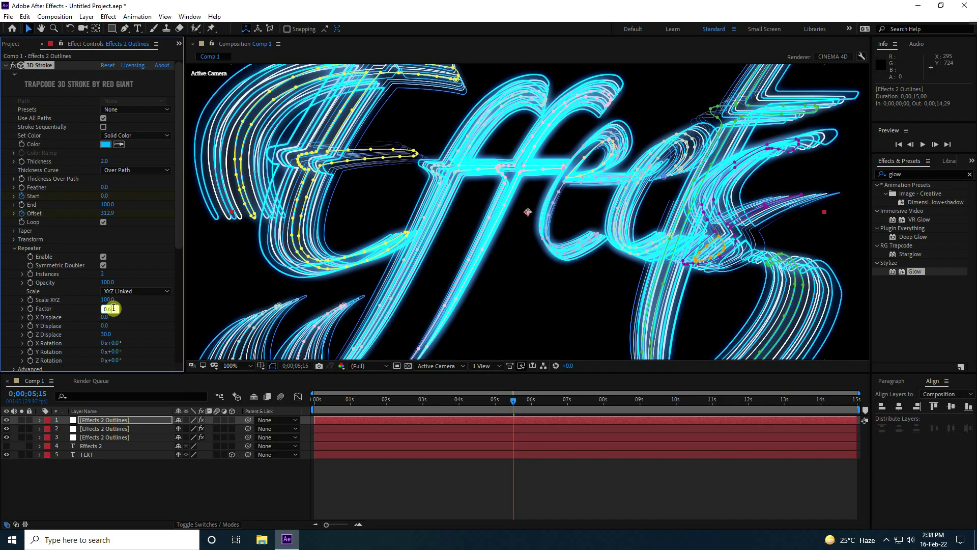
- Set the new layer's Z Displace to 20 and Repeater Factor to 0.6, then return to frame 0
key(Tab)
key(Tab)
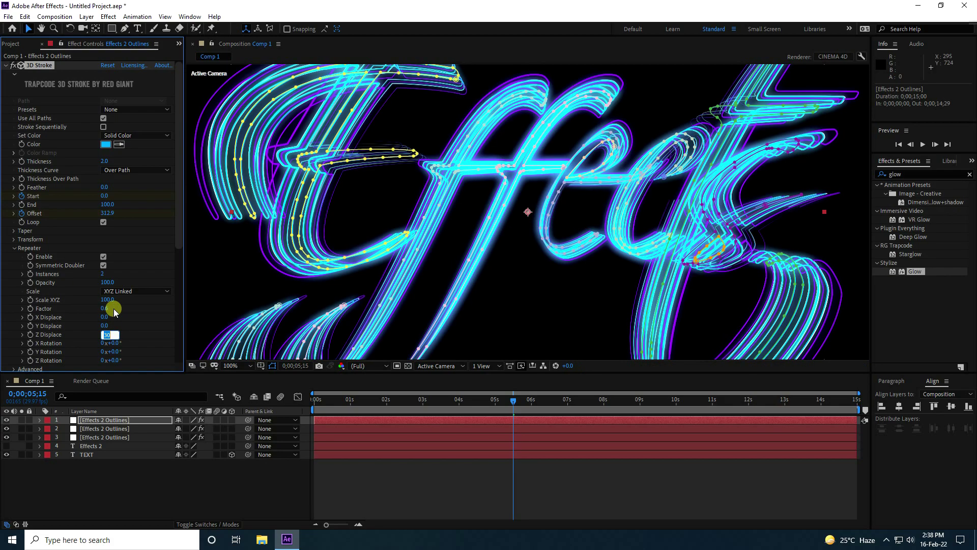
text(20)
key(Return)
drag(114, 309, 100, 309)
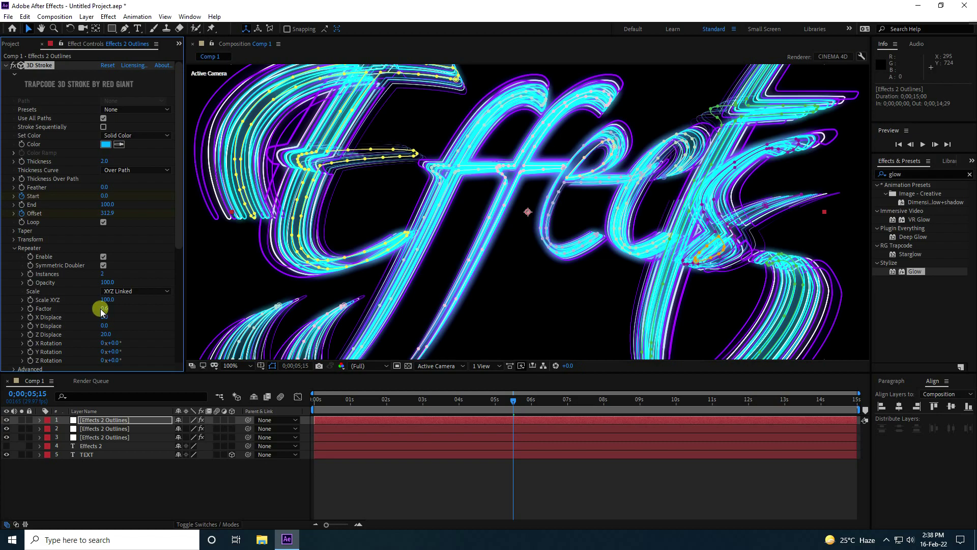
drag(386, 402, 313, 402)
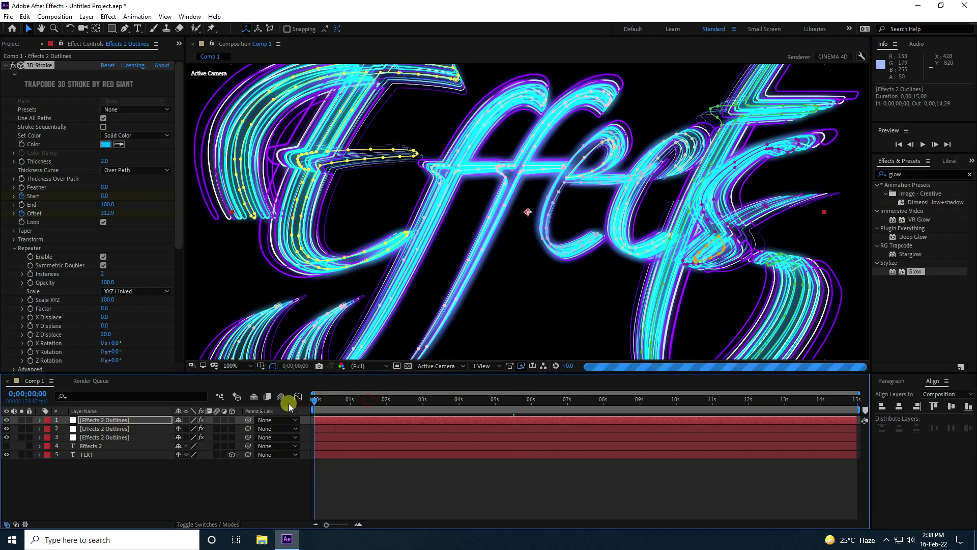
scroll(421, 189, down, 2)
key(space)
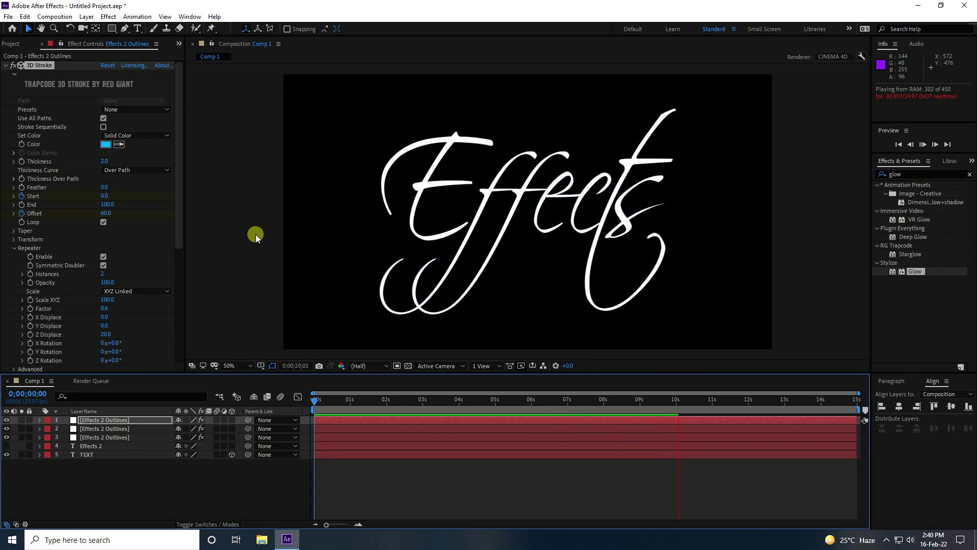
click(699, 400)
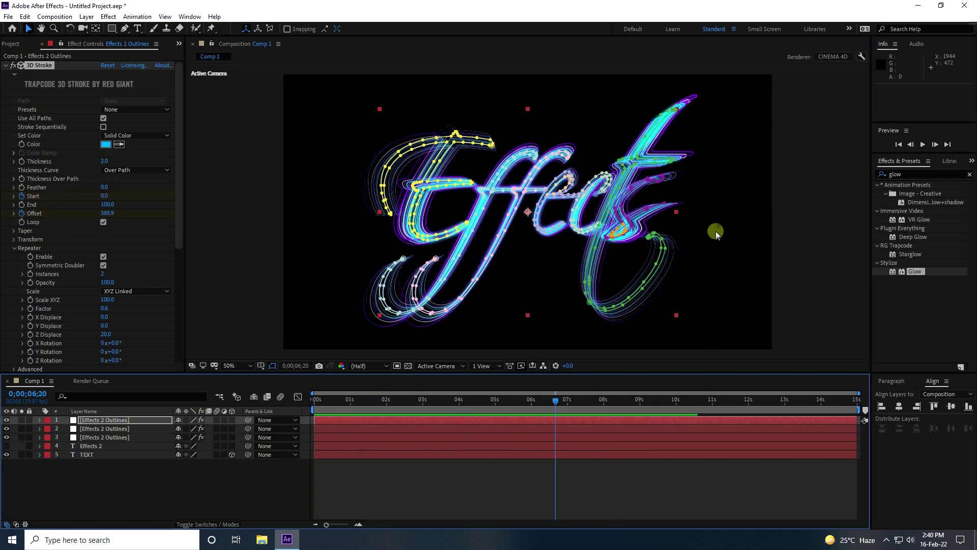
drag(327, 405, 306, 400)
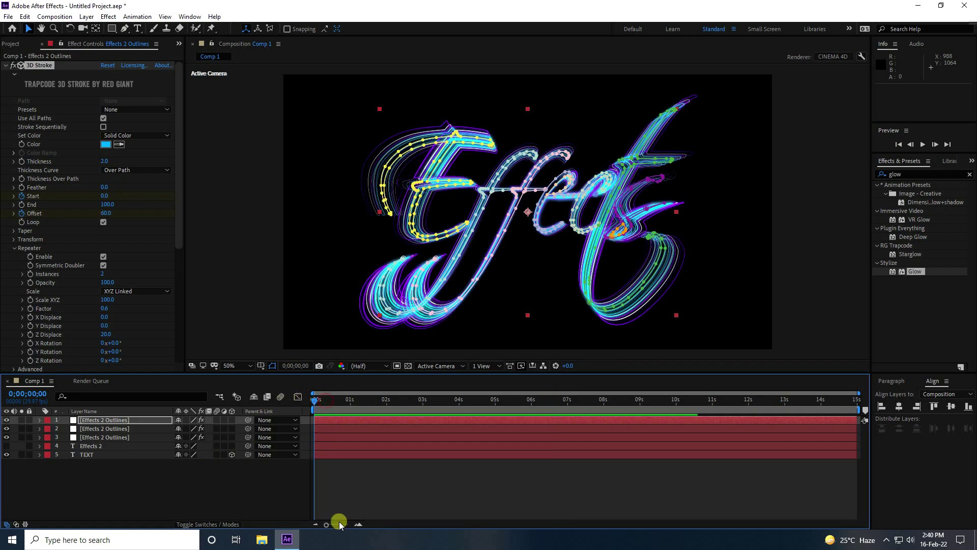
click(926, 145)
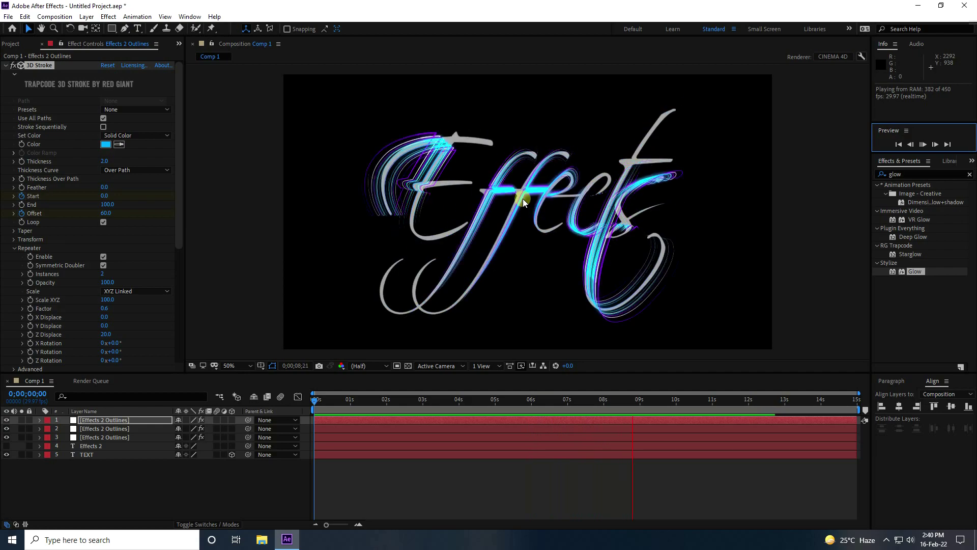
key(space)
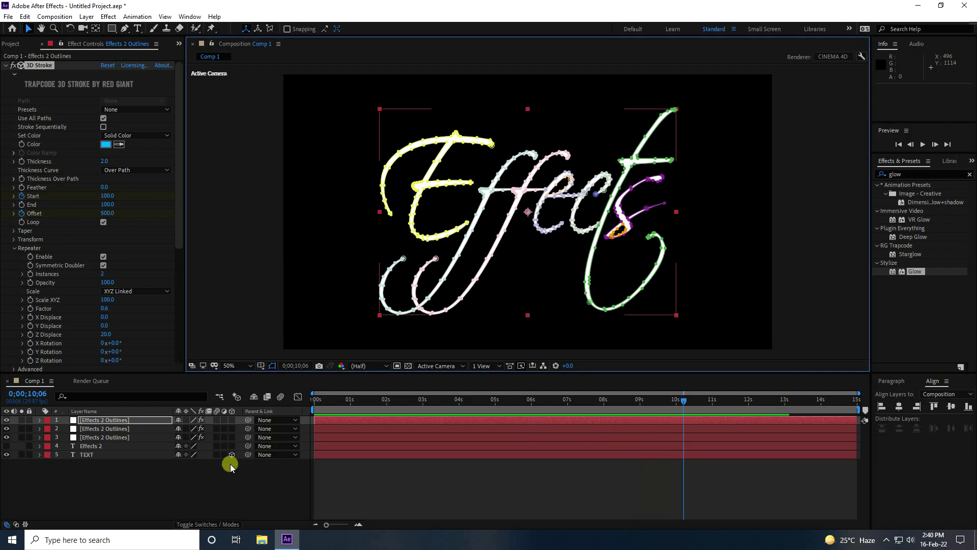
- Add a two-node 35mm camera layer, Camera 1, using the default Camera Settings
right_click(147, 496)
mouse_move(175, 383)
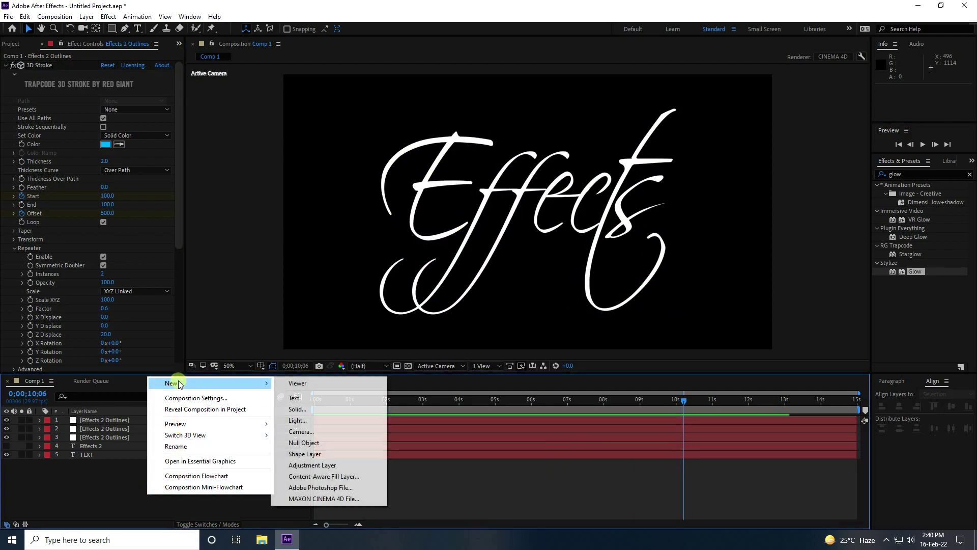
click(310, 433)
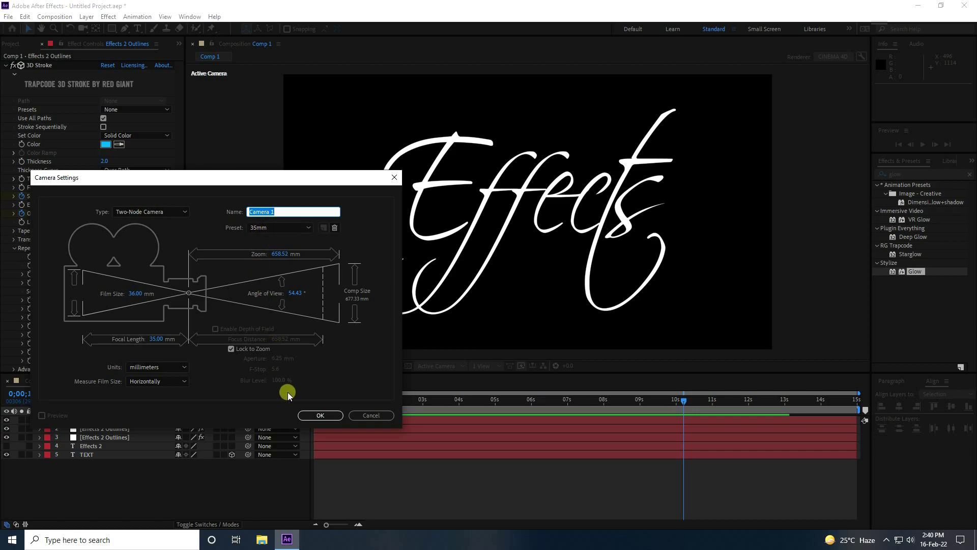
click(317, 410)
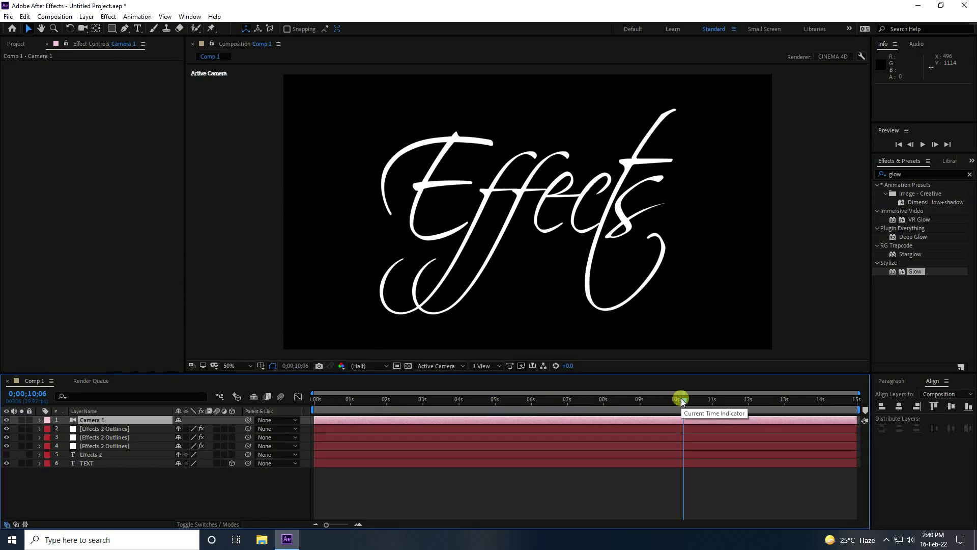
- Set a Camera 1 Position keyframe at 10 seconds
drag(682, 399, 675, 403)
click(101, 421)
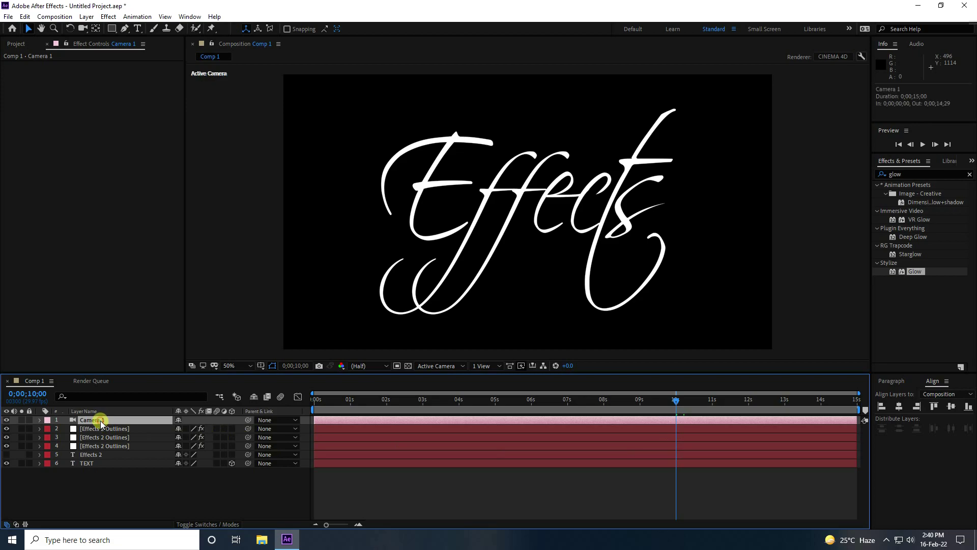
key(p)
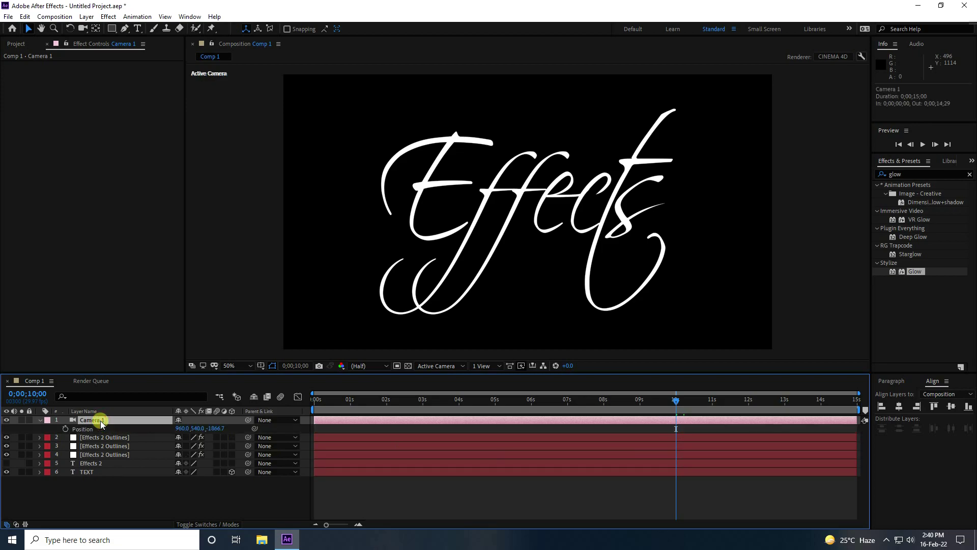
click(65, 429)
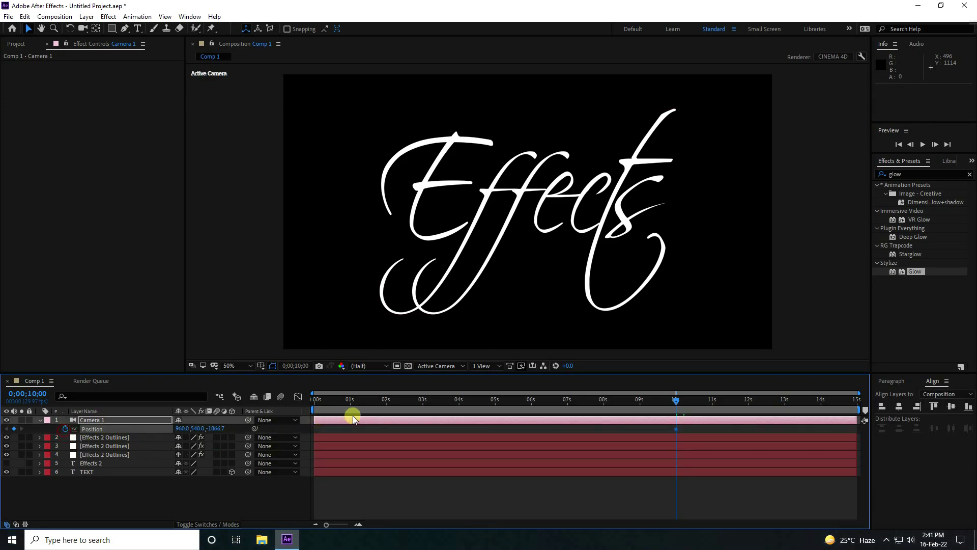
- At 0 s, move the camera close in on the strokes, then Easy Ease both Position keyframes
drag(337, 398, 279, 399)
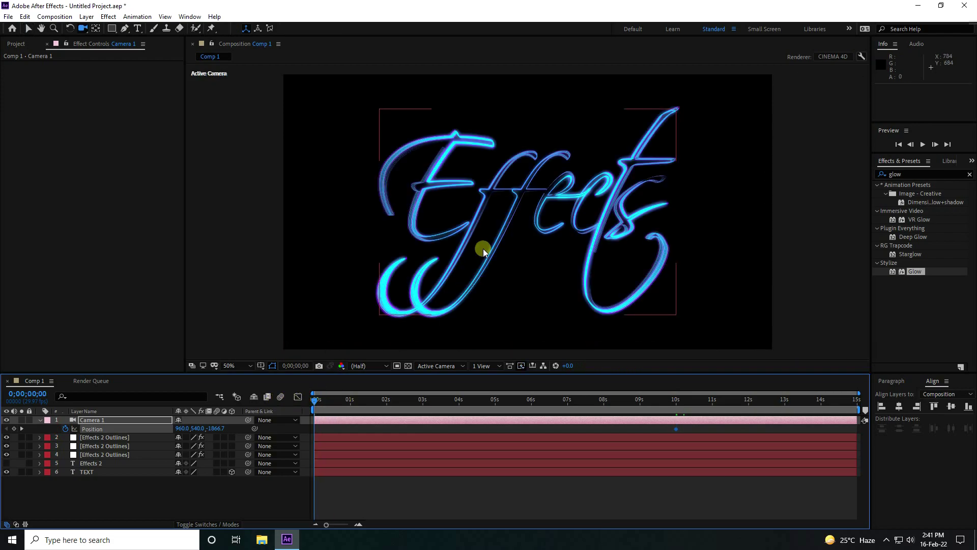
drag(483, 248, 580, 222)
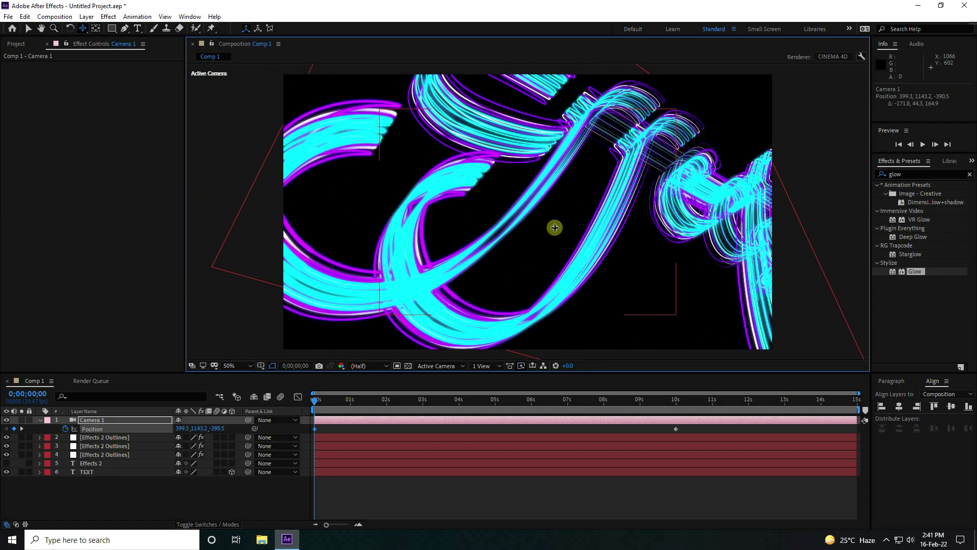
mouse_move(555, 227)
mouse_down()
mouse_move(552, 212)
mouse_move(558, 255)
mouse_move(569, 255)
mouse_up()
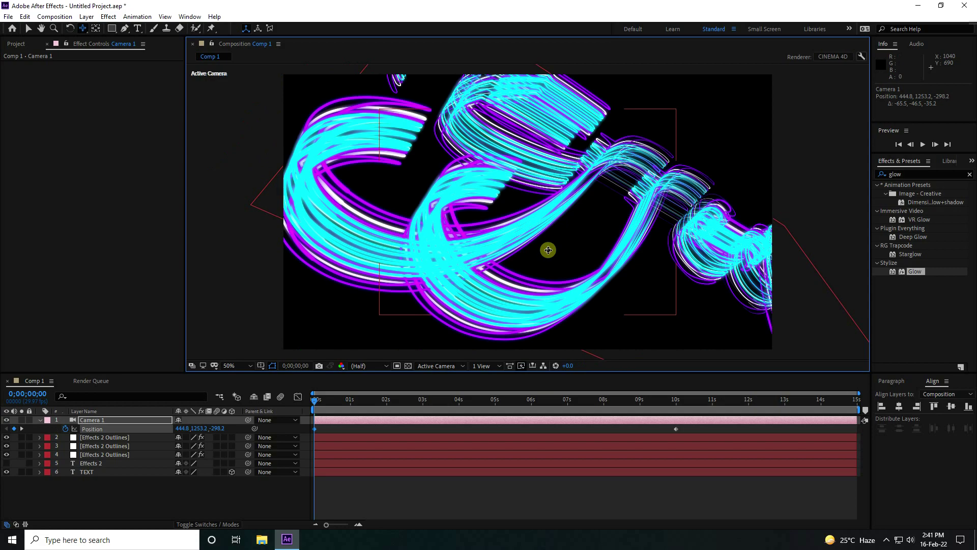
drag(551, 202, 569, 267)
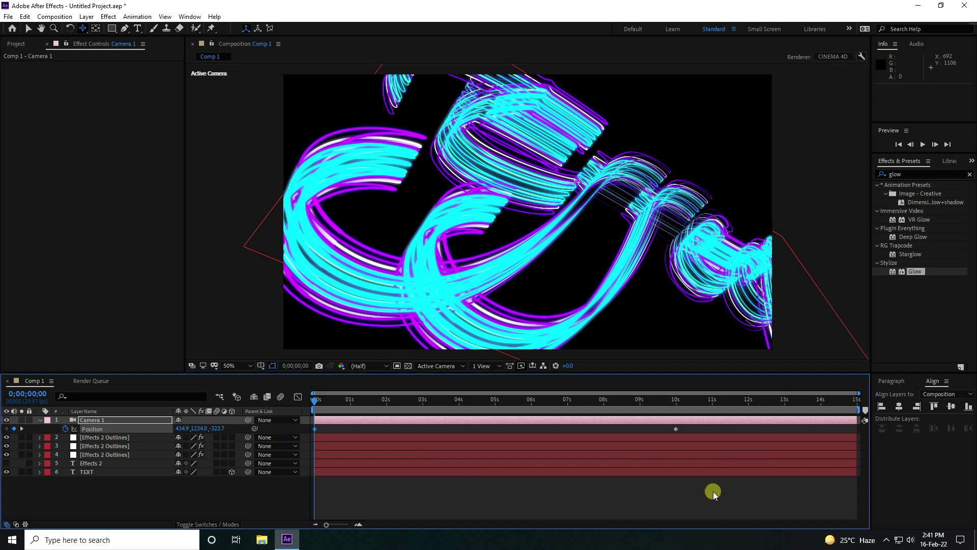
drag(723, 503, 306, 411)
key(F9)
click(39, 420)
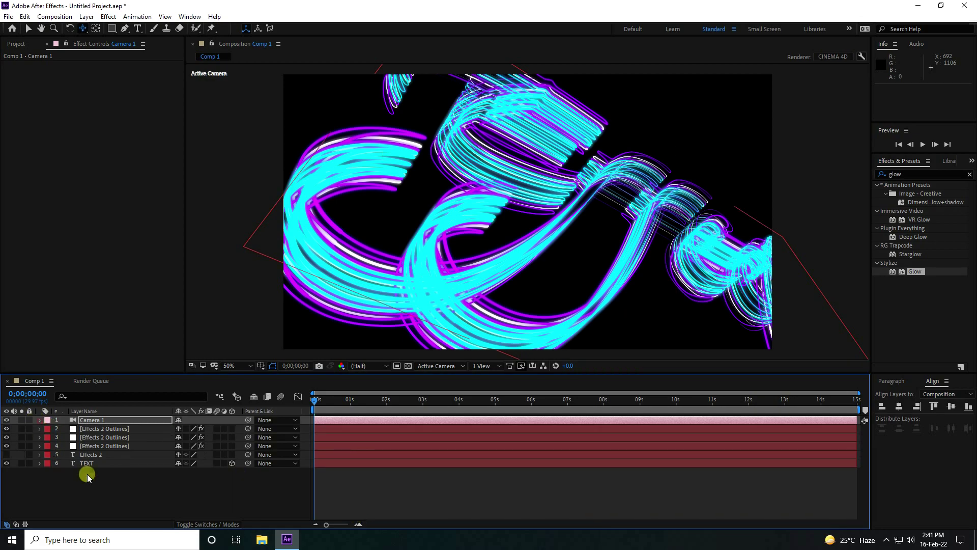
click(119, 484)
right_click(116, 504)
mouse_move(144, 392)
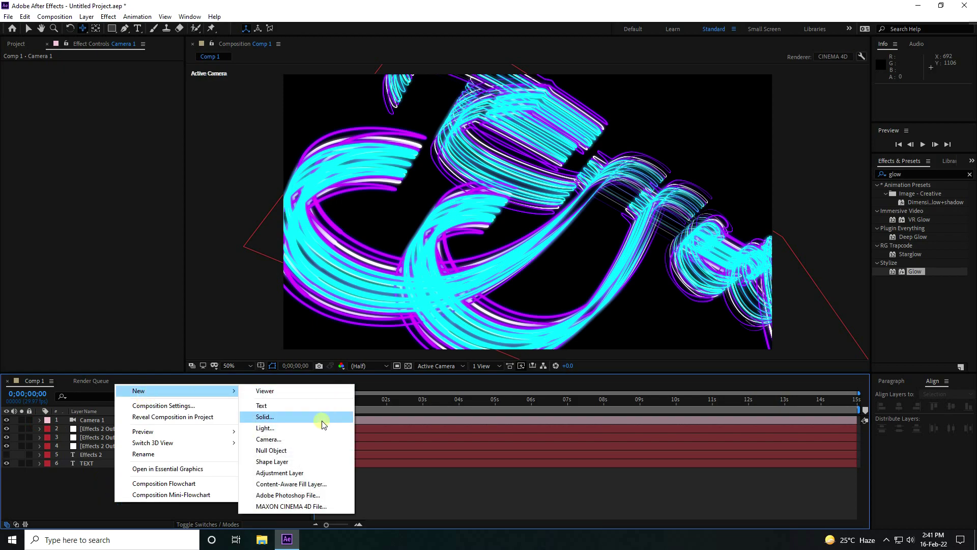
click(274, 474)
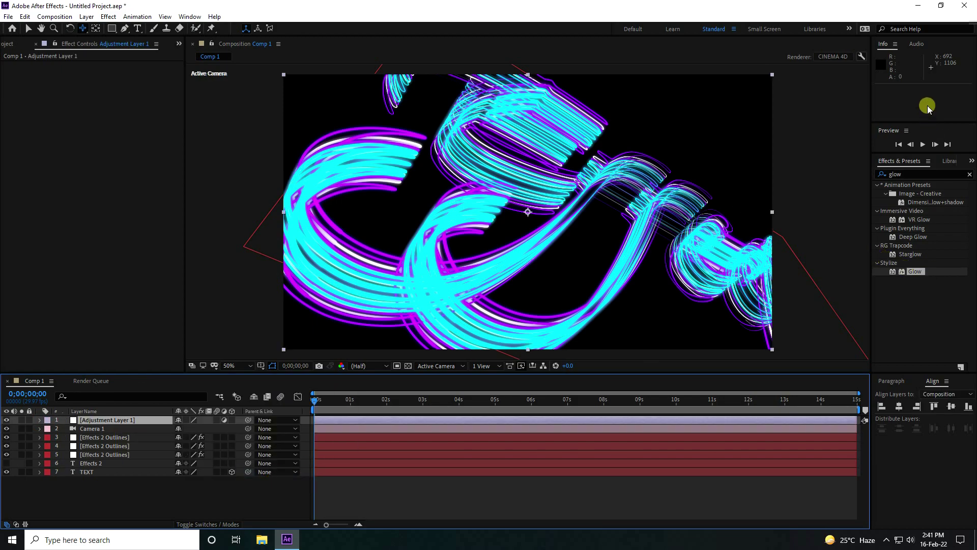
click(910, 175)
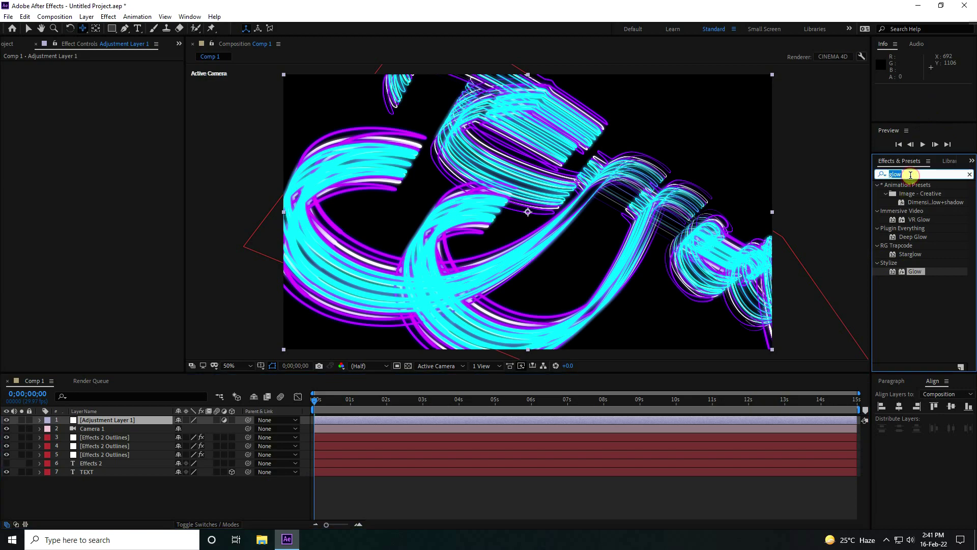
text(cur)
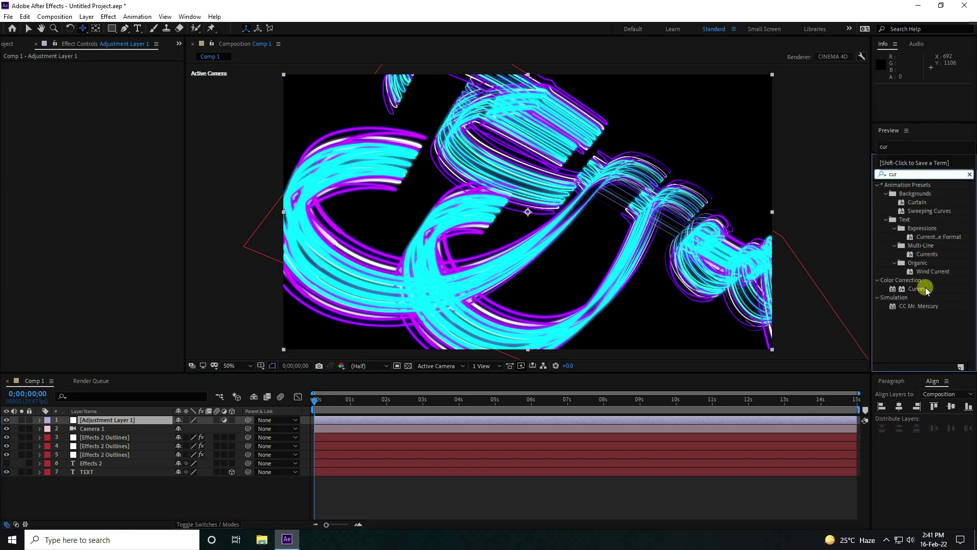
drag(920, 292, 143, 424)
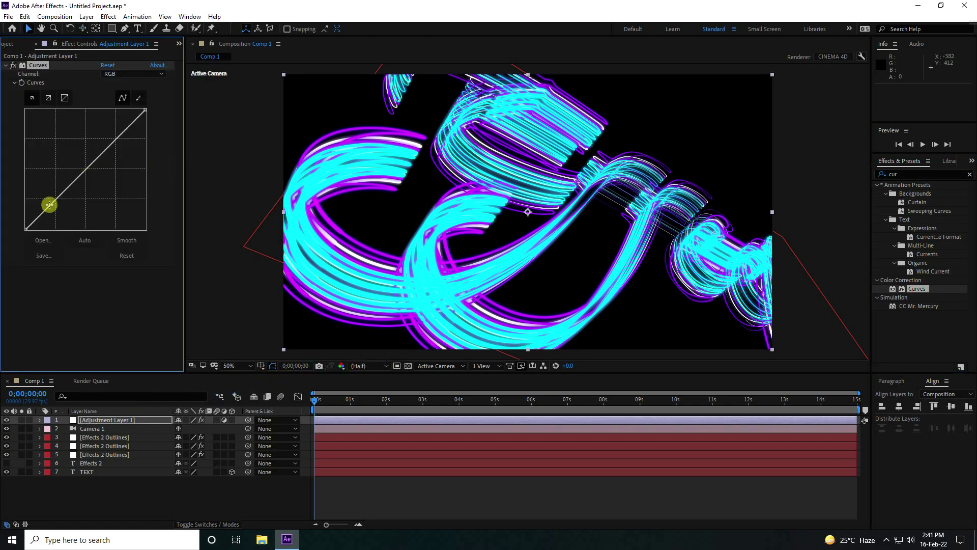
drag(49, 204, 60, 206)
click(97, 178)
drag(110, 155, 105, 142)
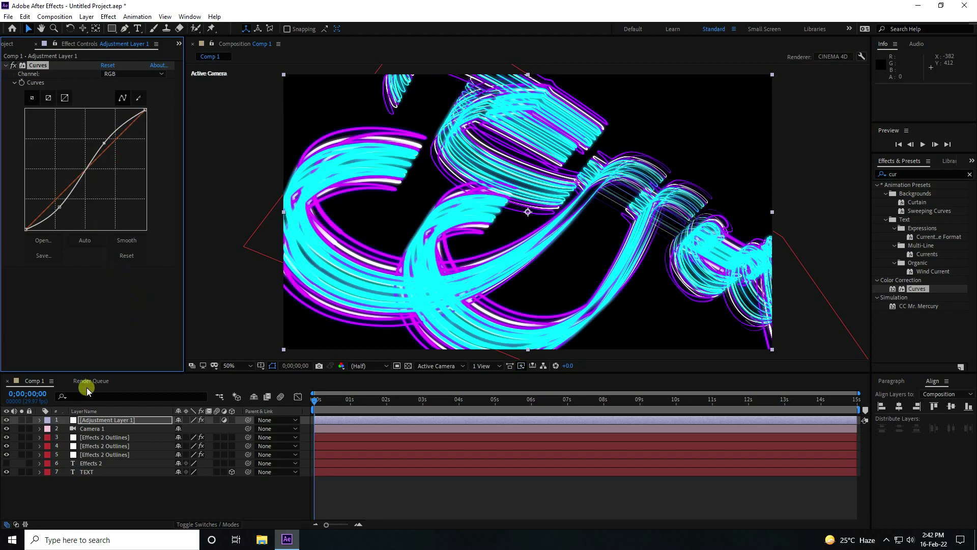
click(7, 420)
click(7, 420)
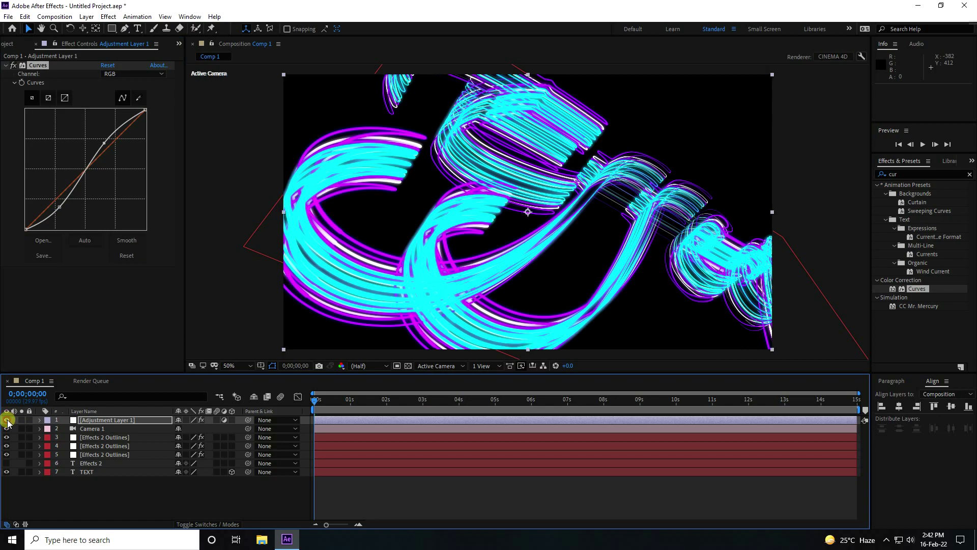
click(7, 420)
click(7, 420)
click(6, 420)
click(7, 420)
click(6, 420)
click(7, 420)
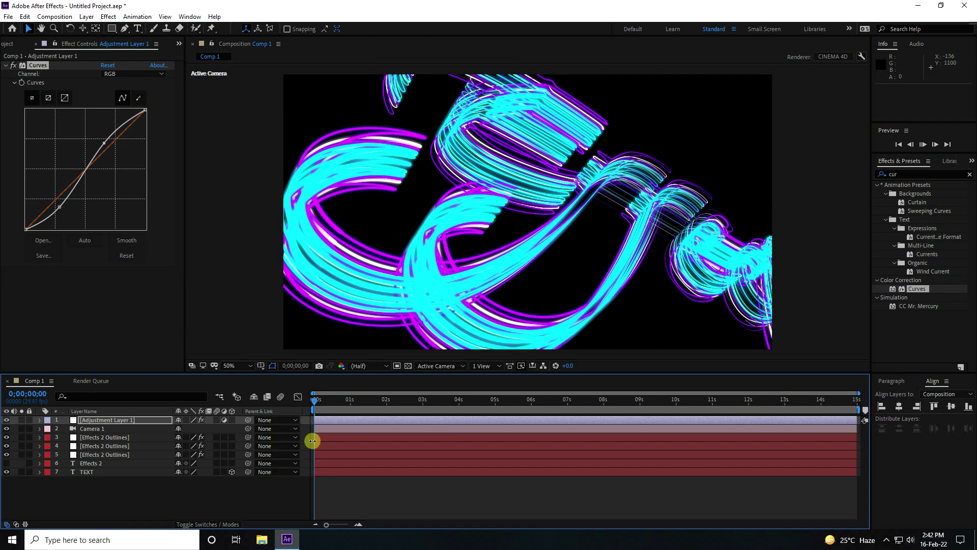
key(space)
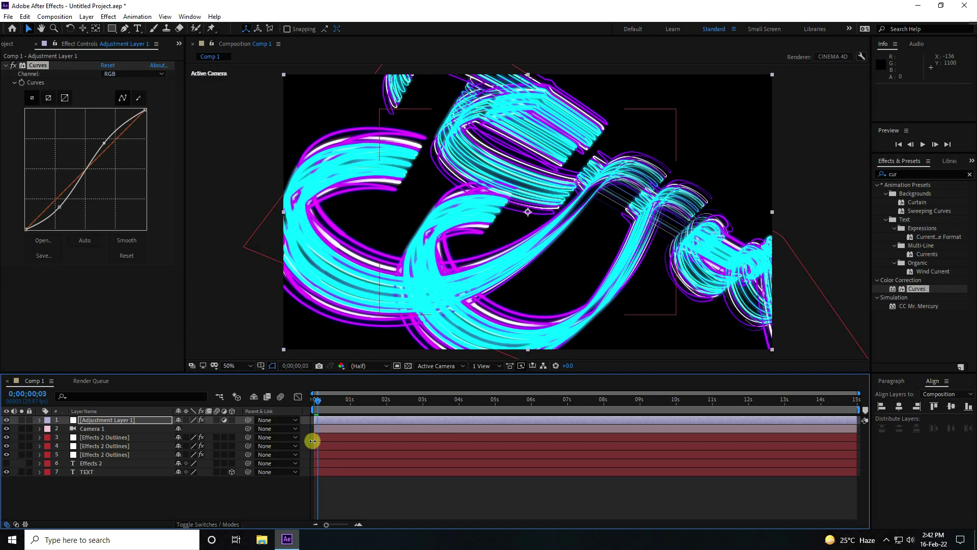
drag(318, 400, 313, 402)
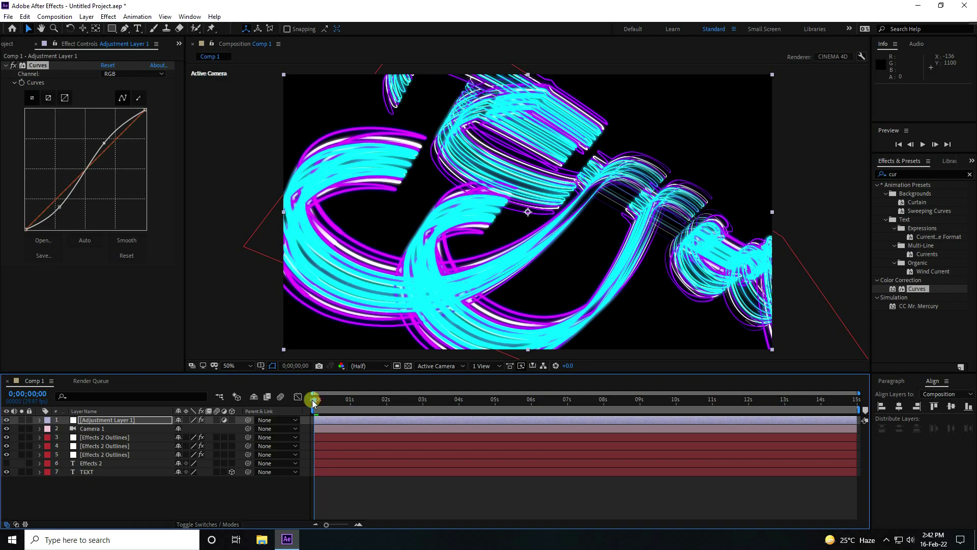
click(11, 45)
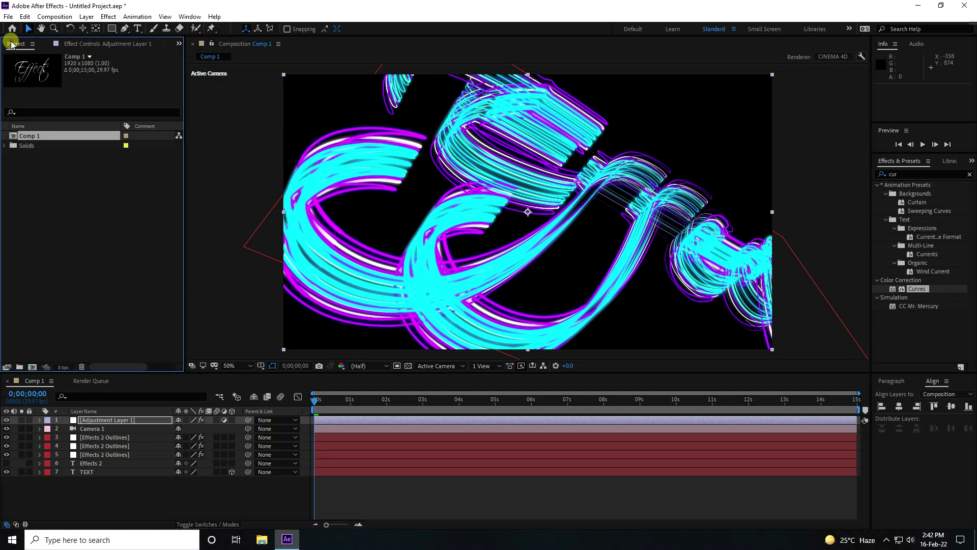
right_click(47, 196)
mouse_move(80, 247)
click(207, 250)
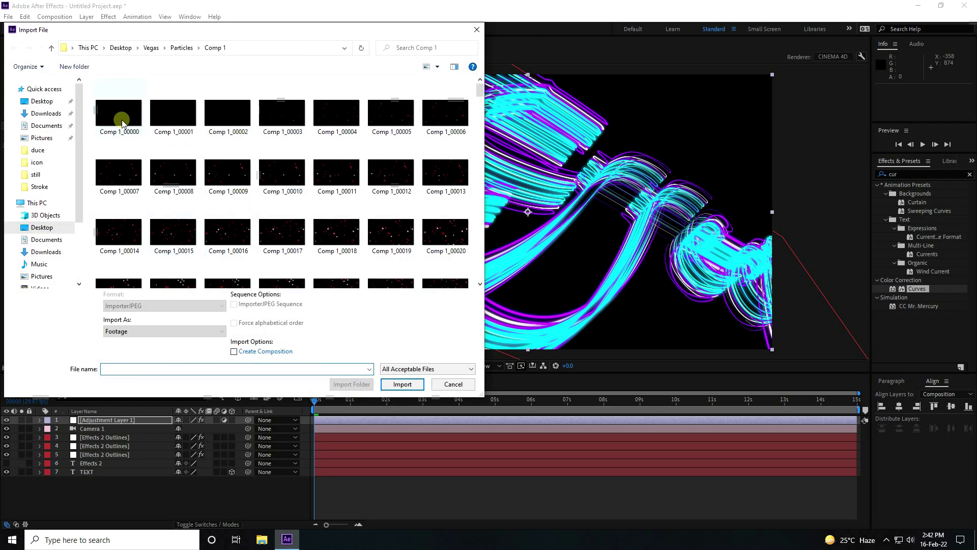
click(119, 131)
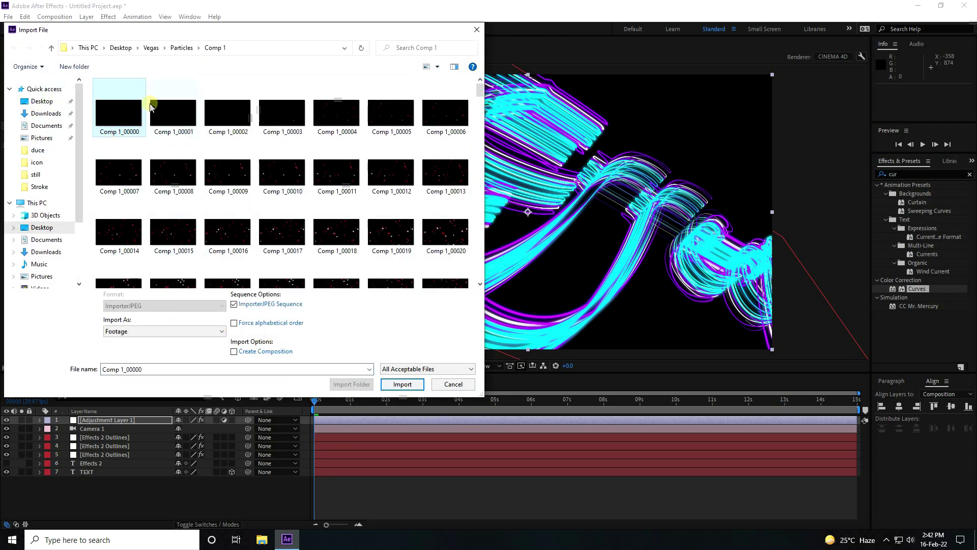
click(410, 388)
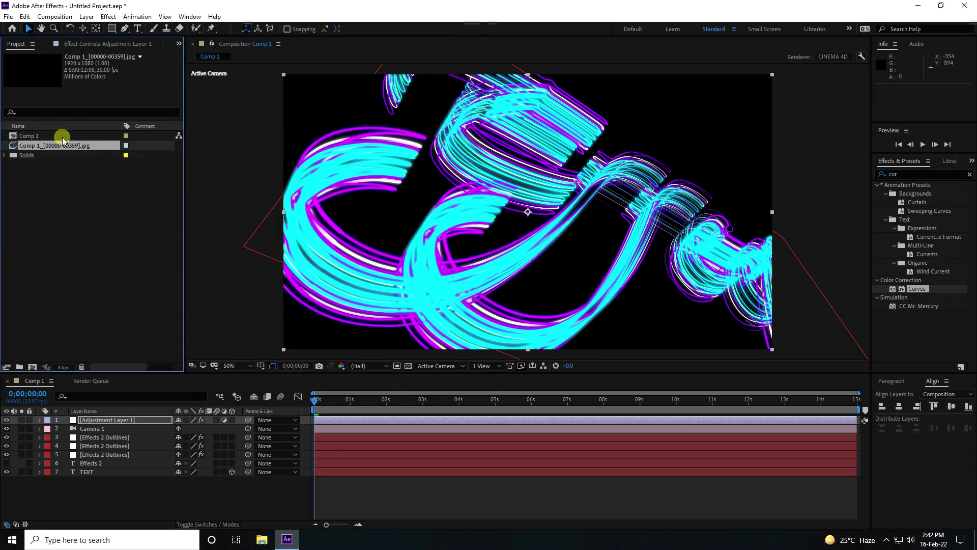
drag(61, 148, 112, 483)
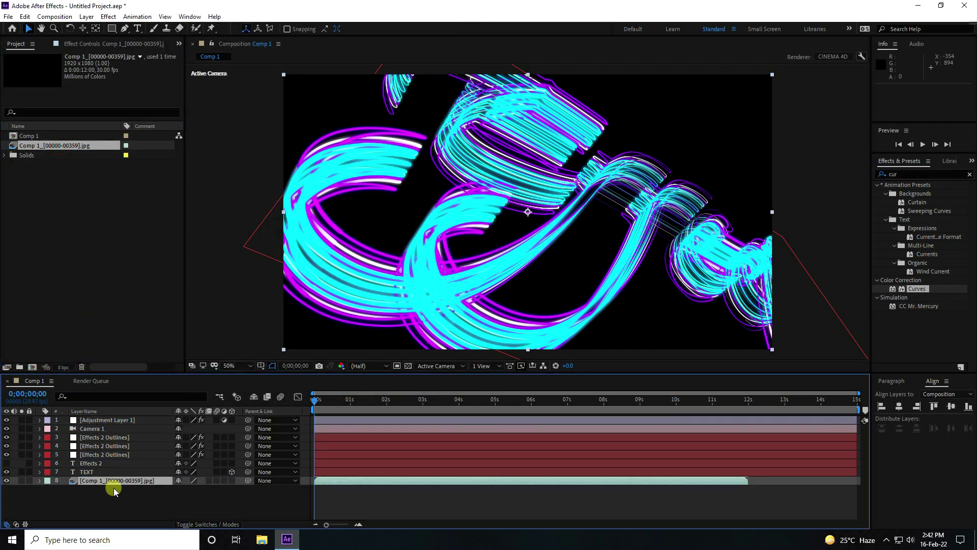
drag(316, 398, 435, 397)
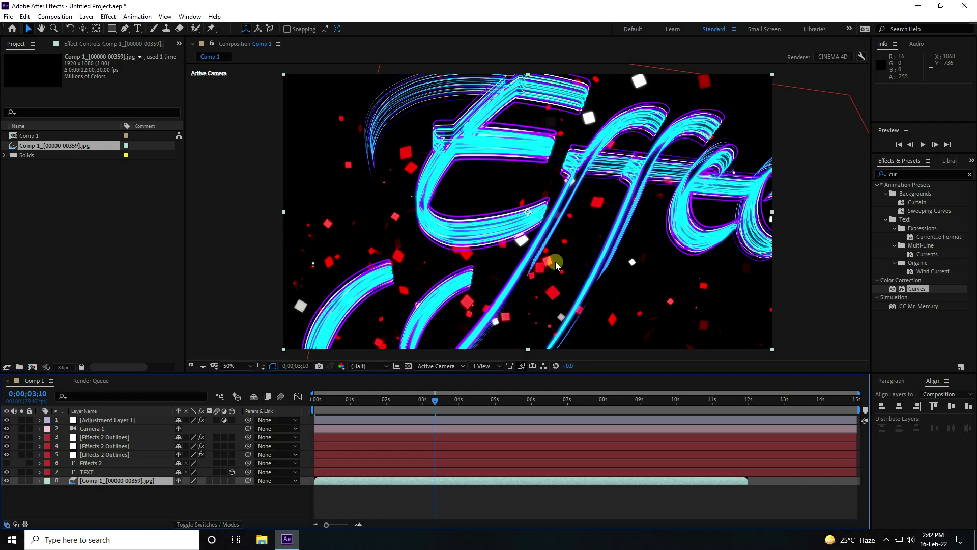
- Apply Hue/Saturation to the particle layer, rotating Master Hue to about 295° for magenta particles
click(904, 175)
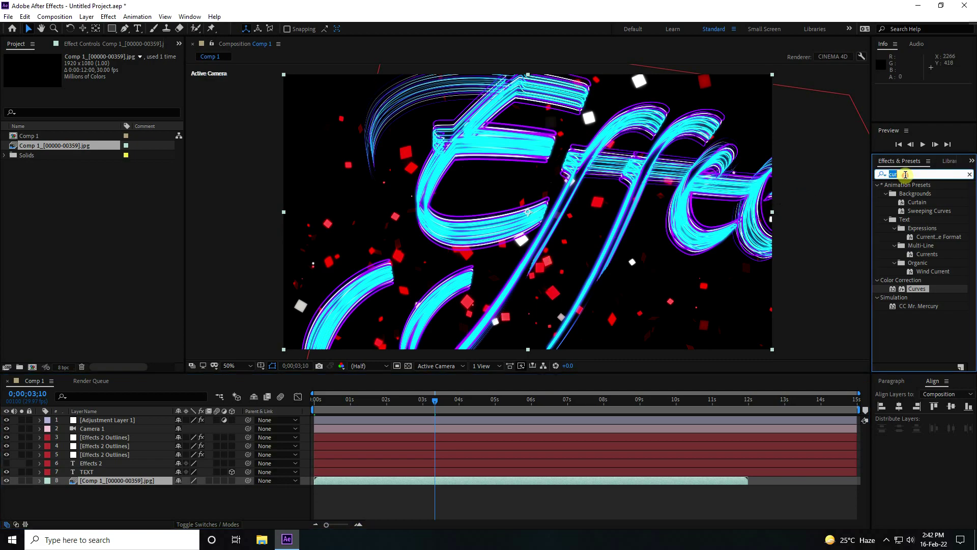
text(hue)
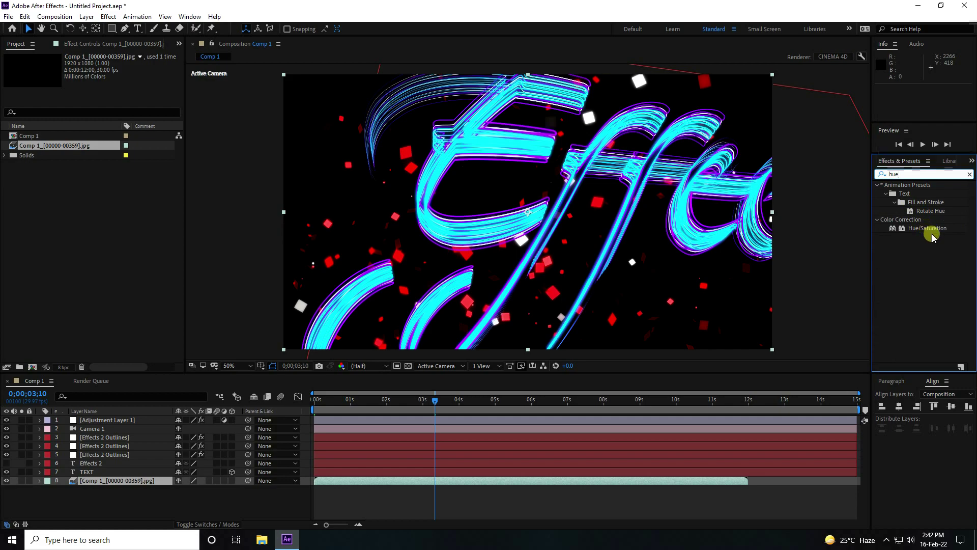
drag(933, 236, 111, 482)
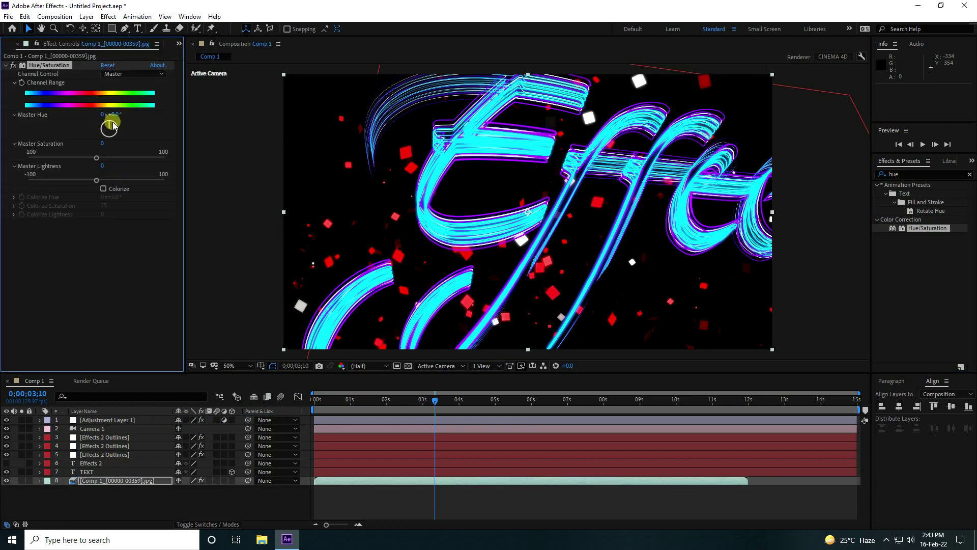
drag(113, 126, 102, 138)
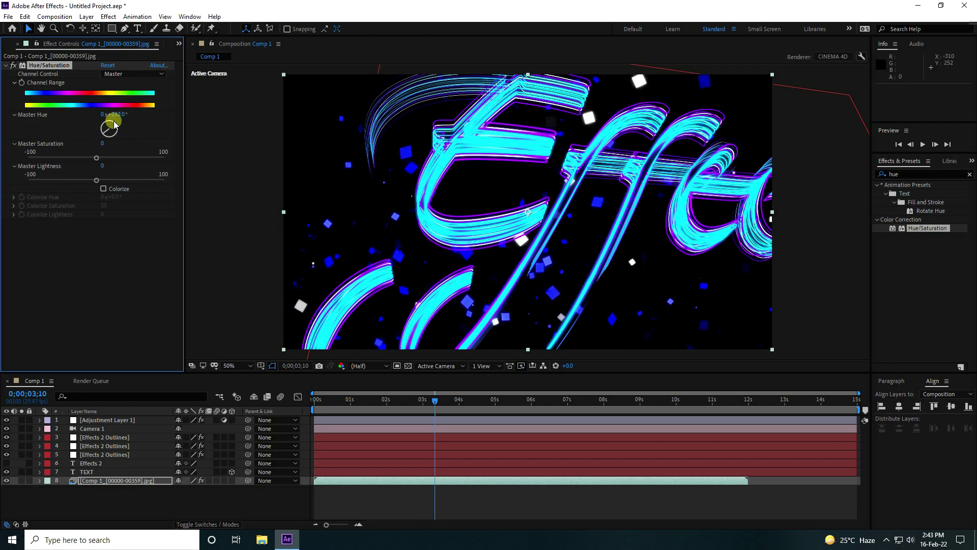
drag(105, 134, 107, 128)
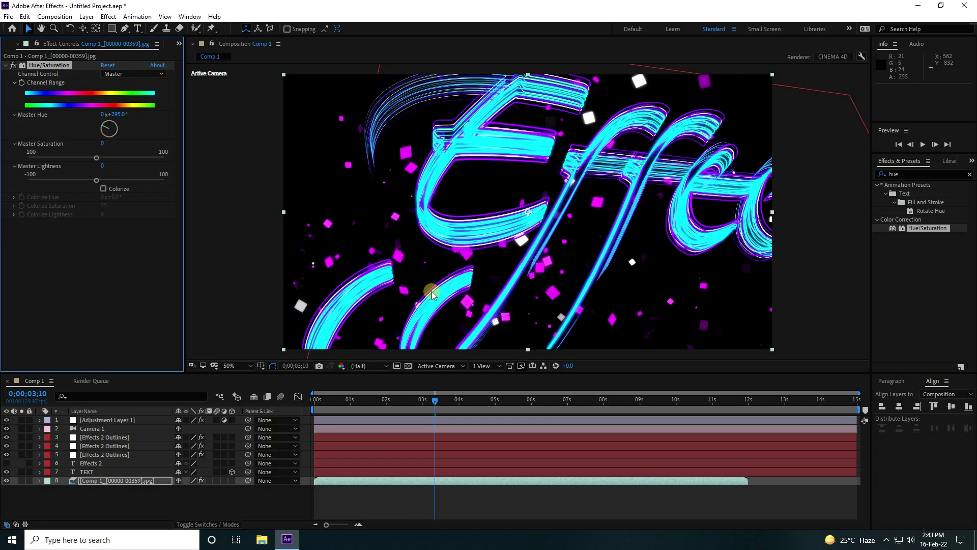
drag(435, 402, 272, 408)
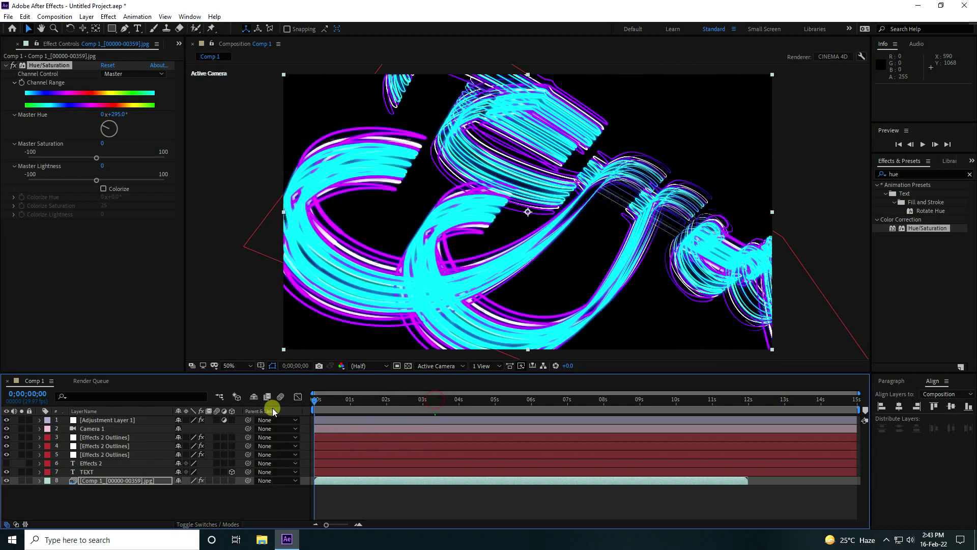
- Add a Glow with Radius 50 to the particle layer and preview the animation from frame 0
click(392, 398)
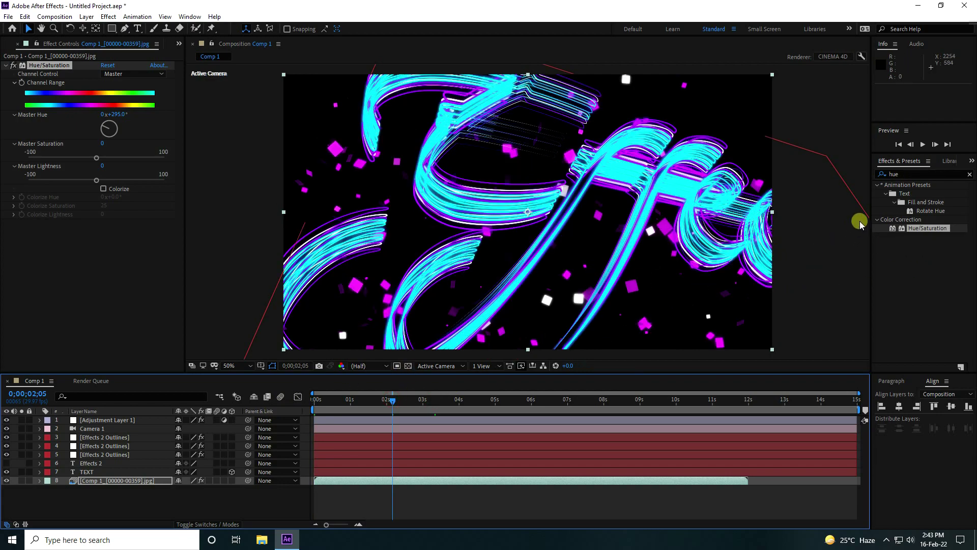
click(850, 174)
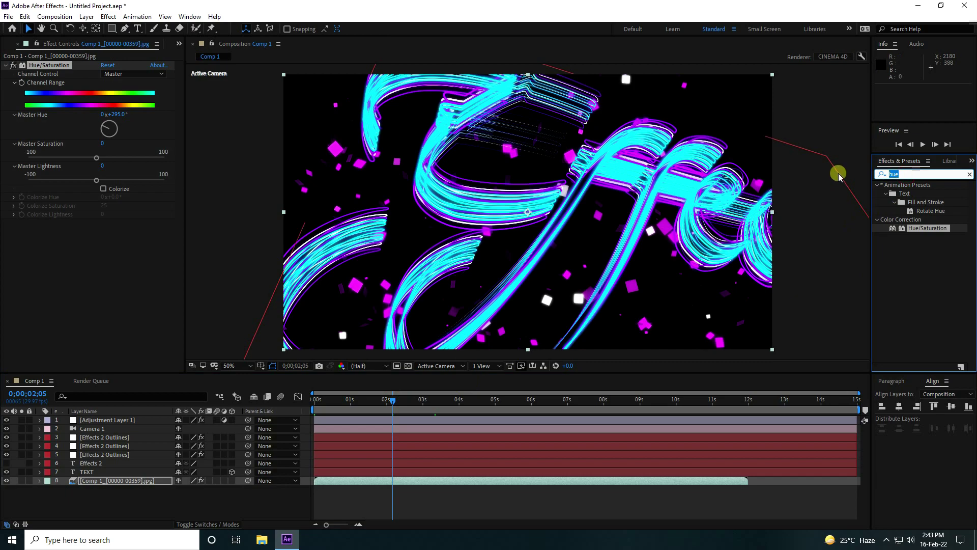
text(glo)
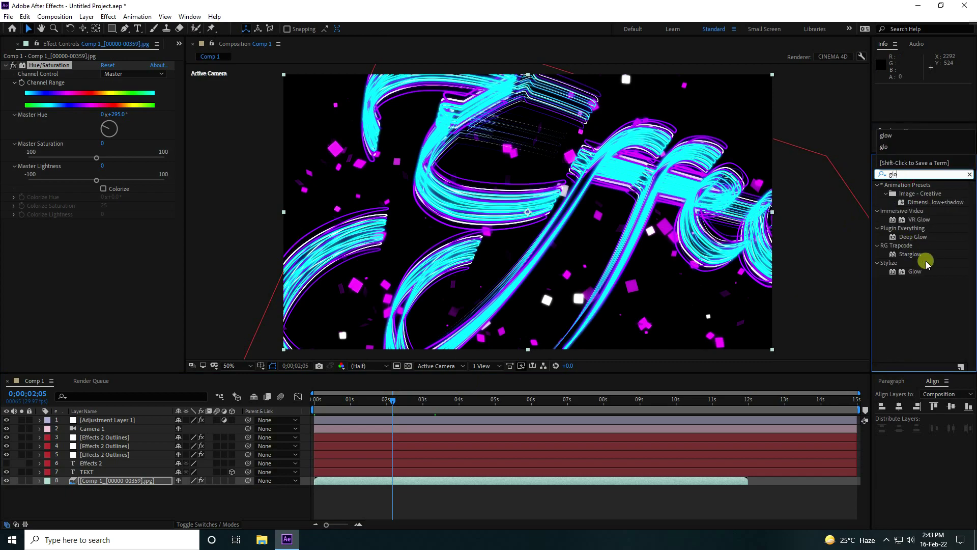
drag(909, 278, 102, 481)
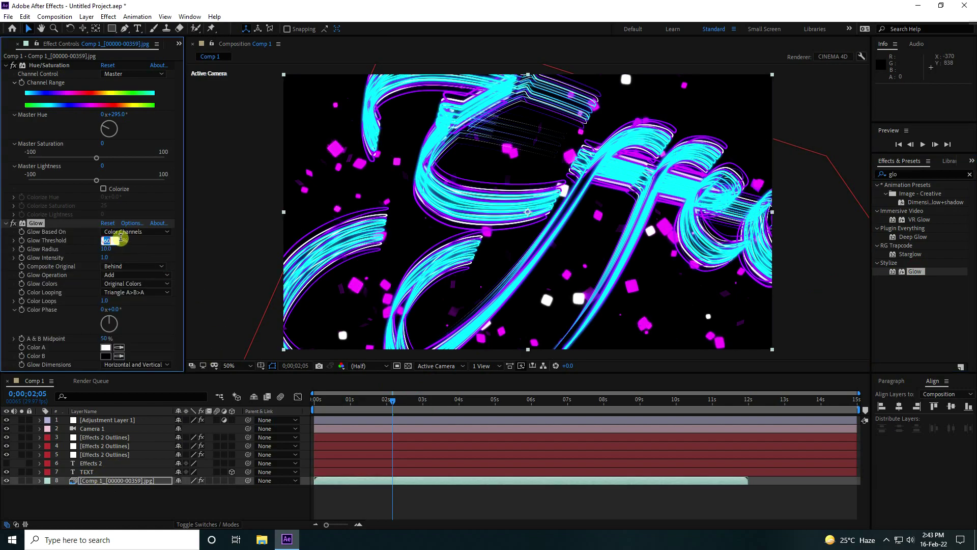
text(5)
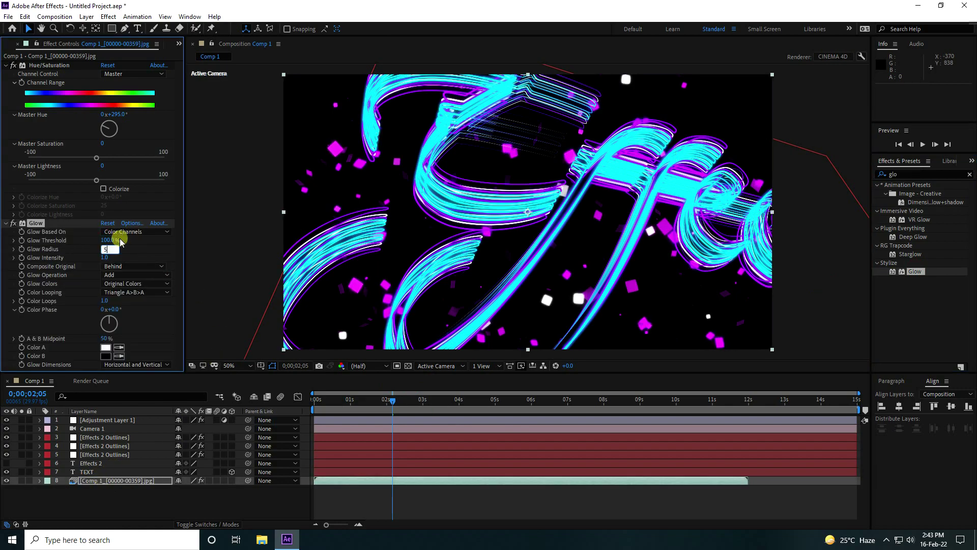
text(0)
key(Return)
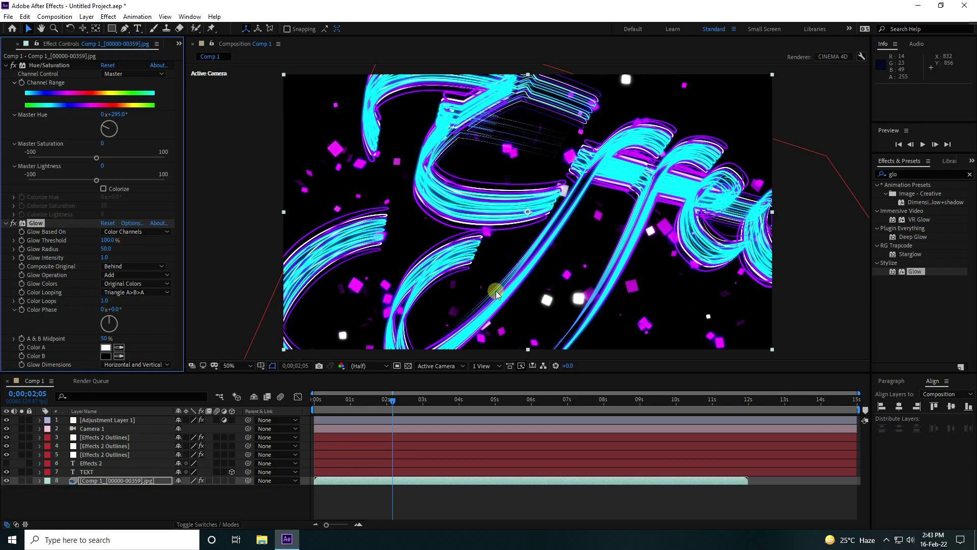
drag(359, 403, 260, 399)
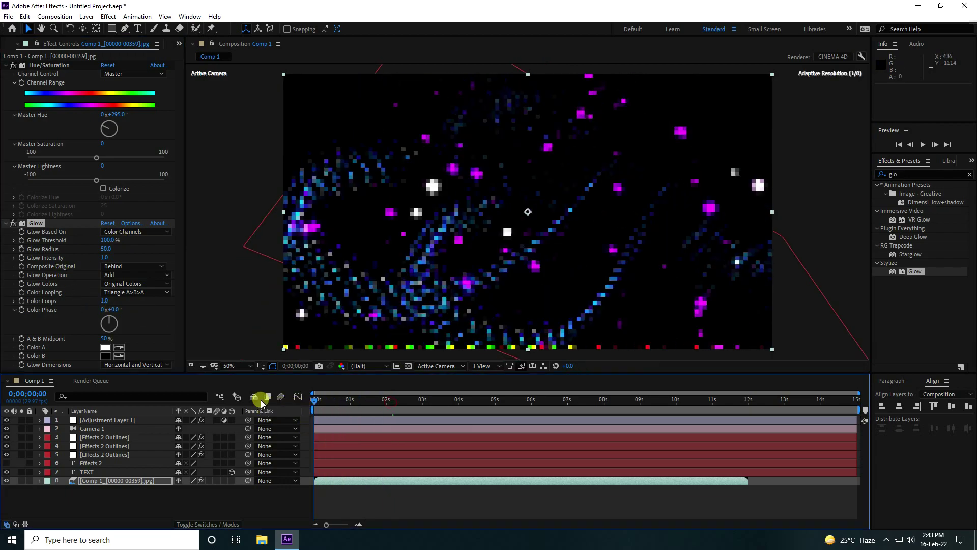
key(space)
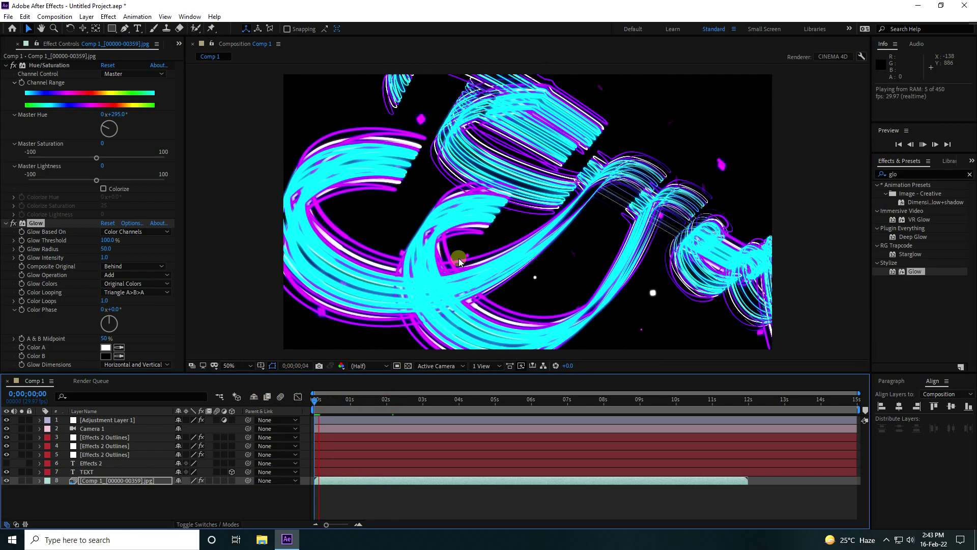